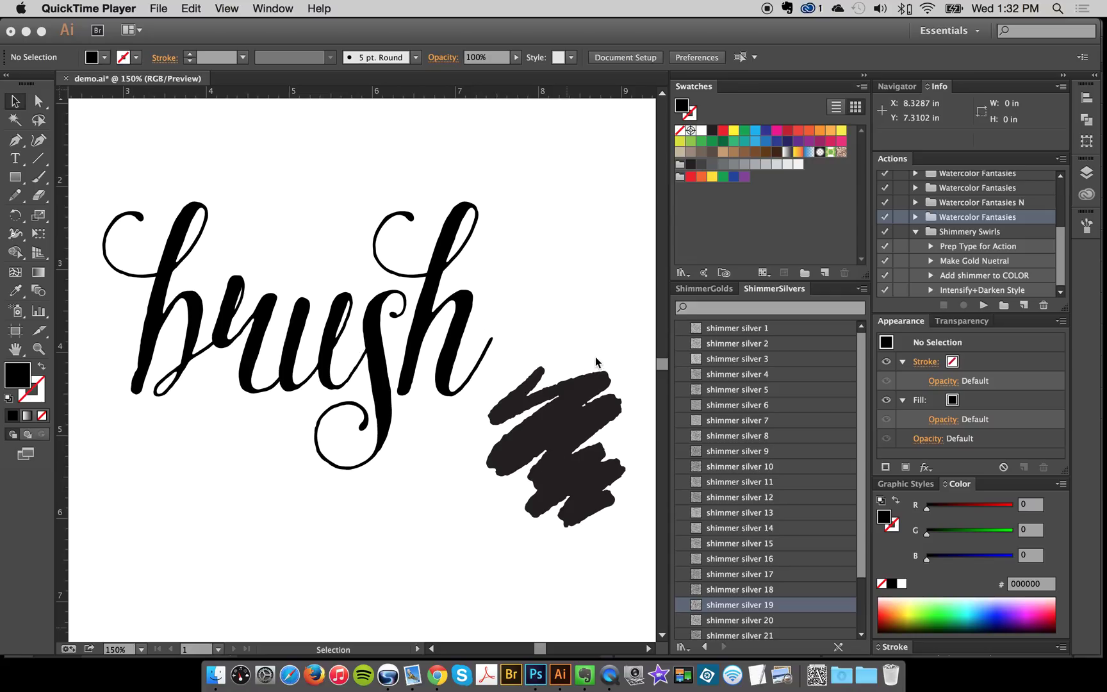
# Compare the ShimmerGolds and ShimmerSilvers swatch libraries
pyautogui.click(717, 295)
pyautogui.click(706, 288)
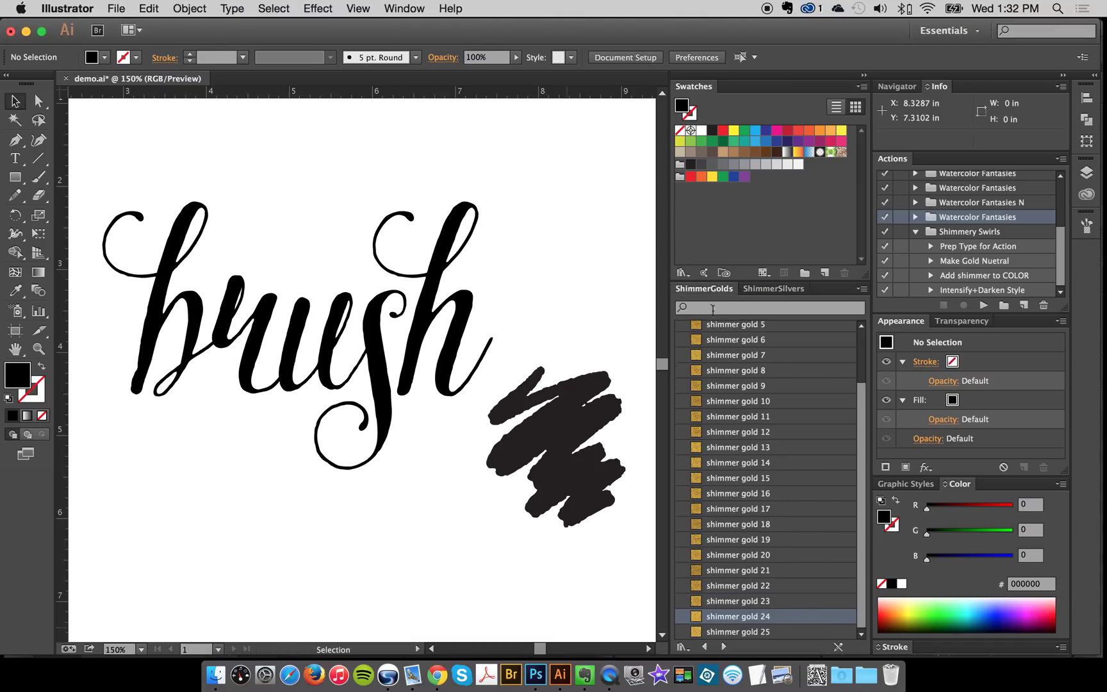
pyautogui.click(780, 289)
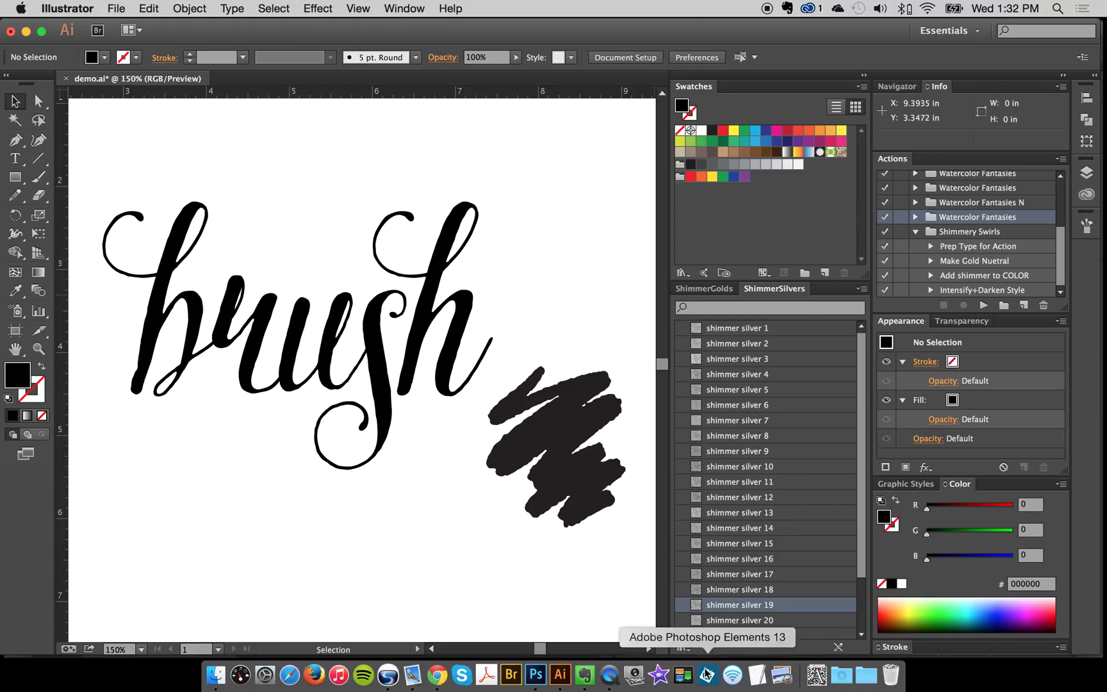
# Open ShimmerGolds.ai from the Shimmery Swirls Illustrator folder in Metallic Watercolor as a swatch library
pyautogui.click(690, 91)
pyautogui.click(862, 87)
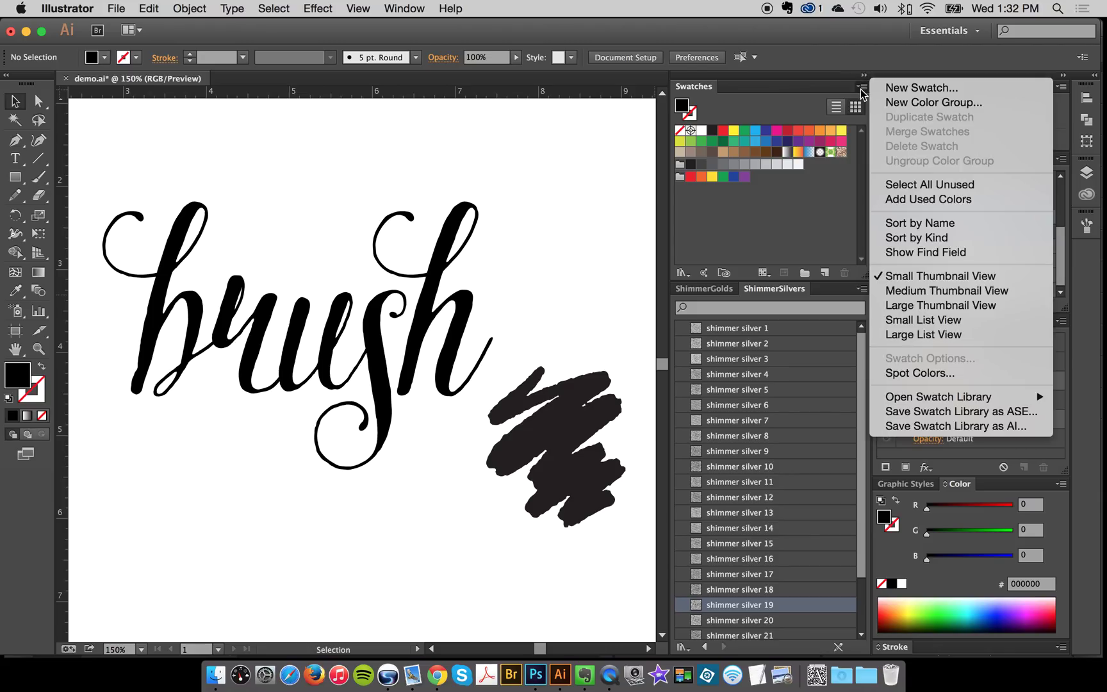
pyautogui.moveTo(923, 397)
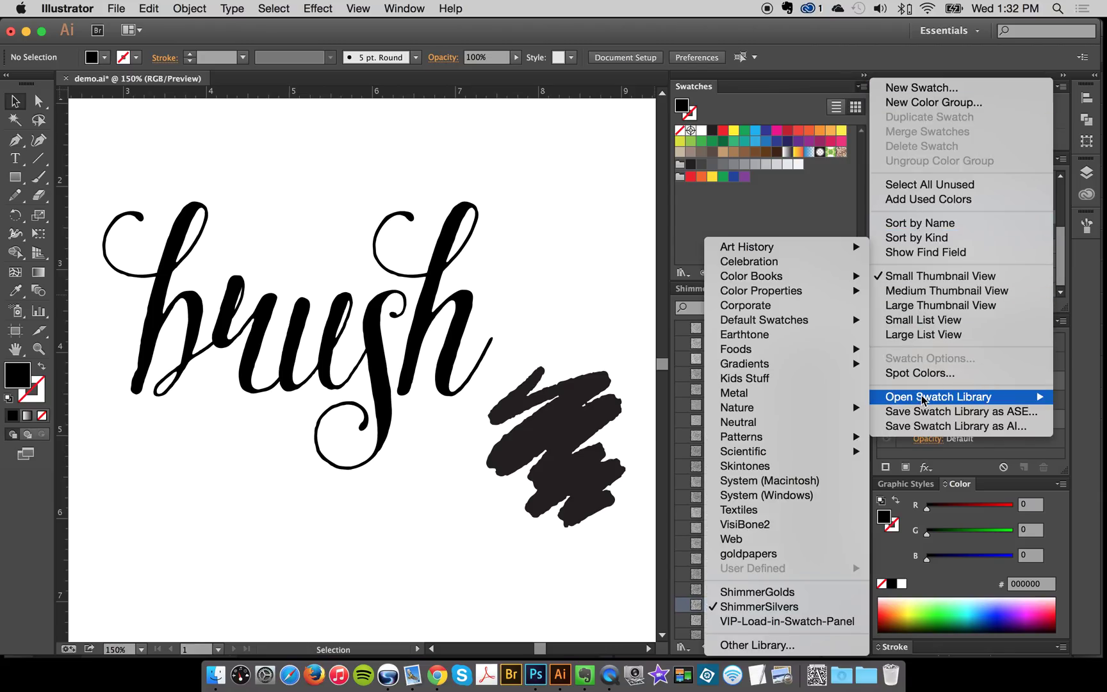
pyautogui.click(767, 646)
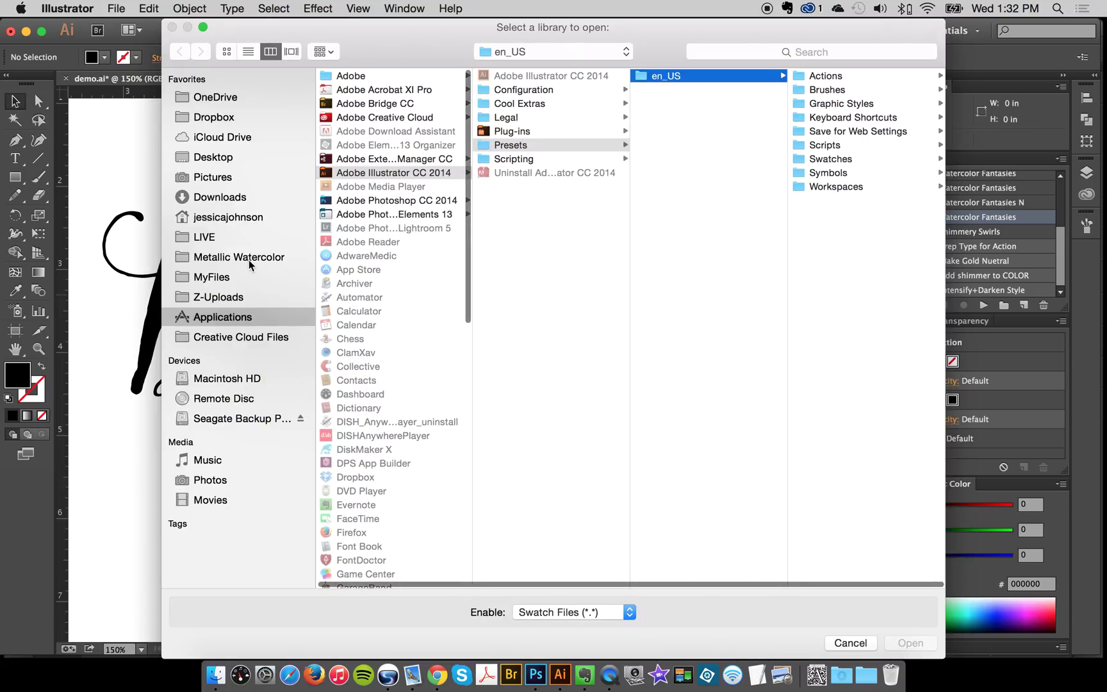
pyautogui.click(250, 260)
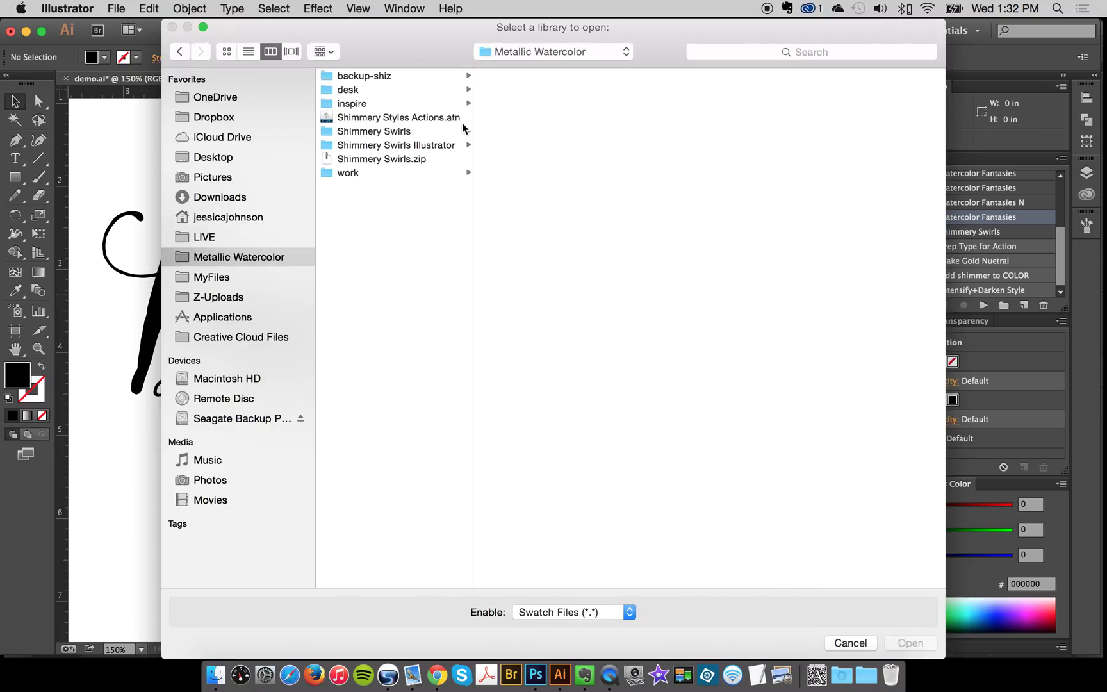
pyautogui.click(423, 144)
pyautogui.click(540, 91)
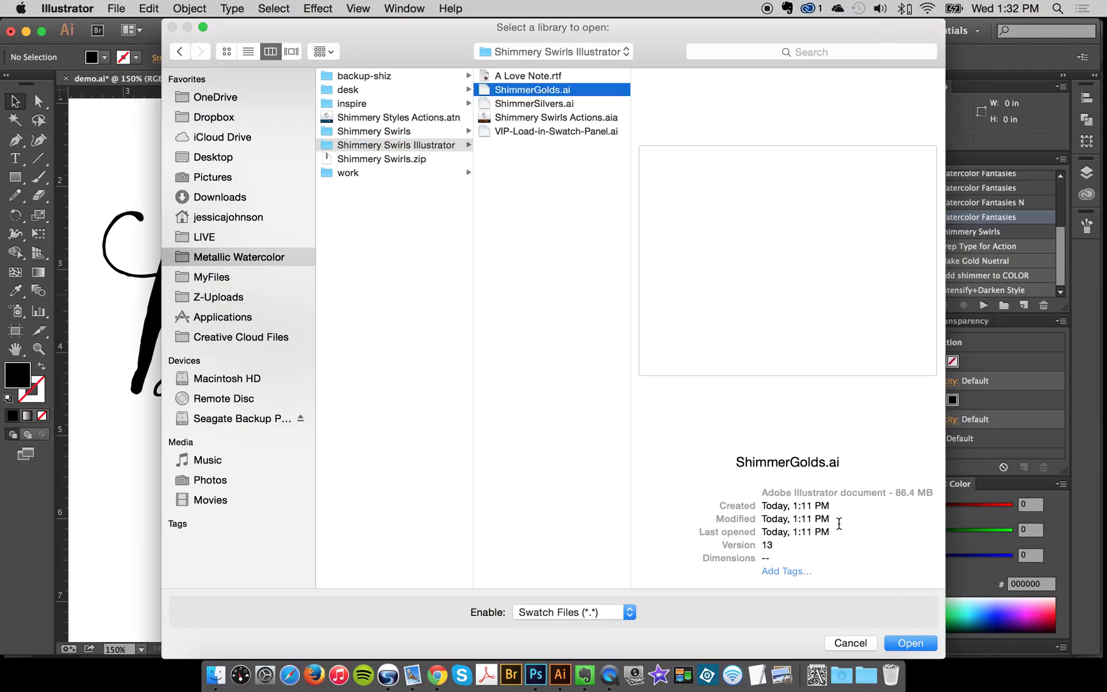
pyautogui.click(907, 646)
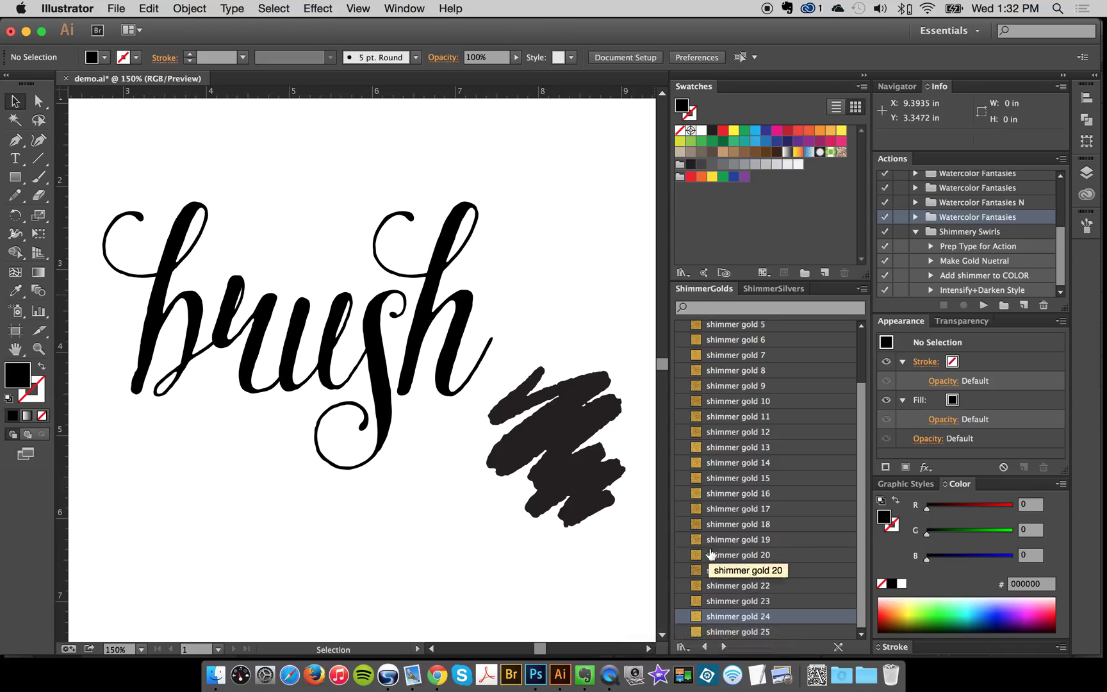
# Review the loaded silver and gold shimmer swatch lists, finishing on ShimmerSilvers
pyautogui.click(773, 288)
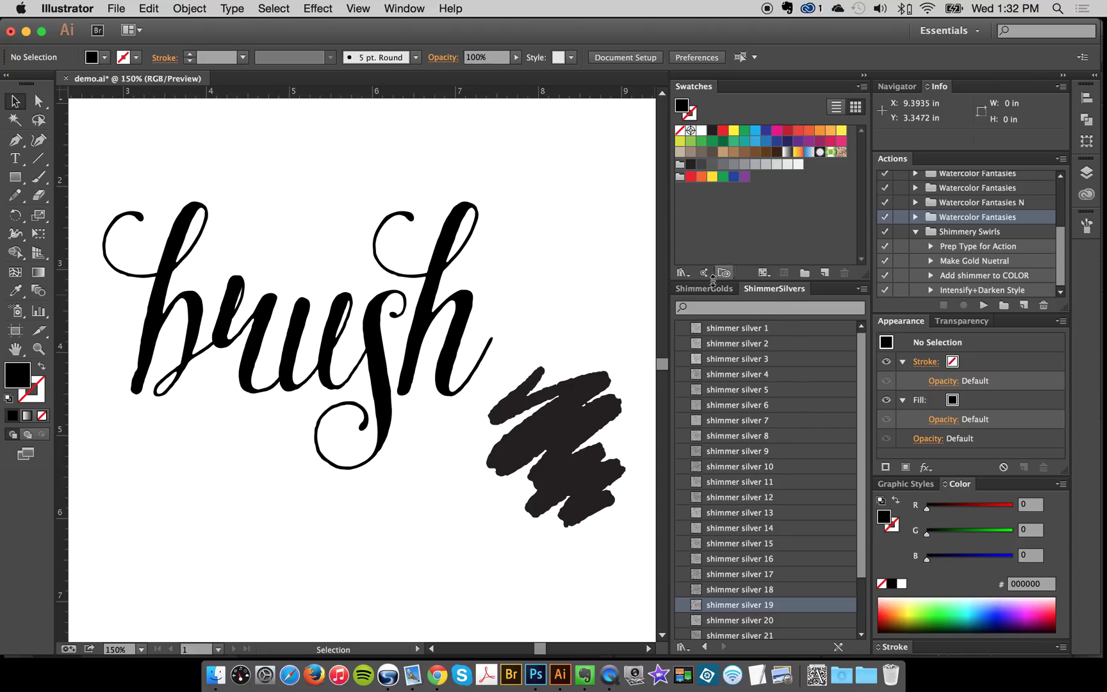
pyautogui.click(734, 289)
pyautogui.click(772, 289)
pyautogui.click(958, 231)
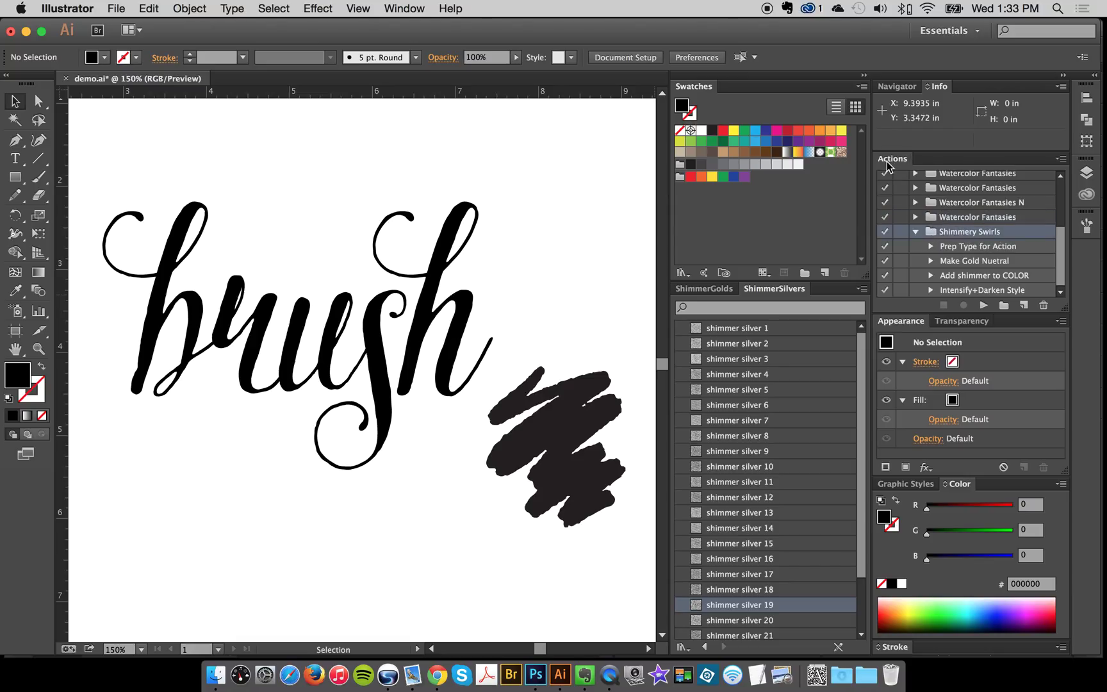
pyautogui.click(1061, 159)
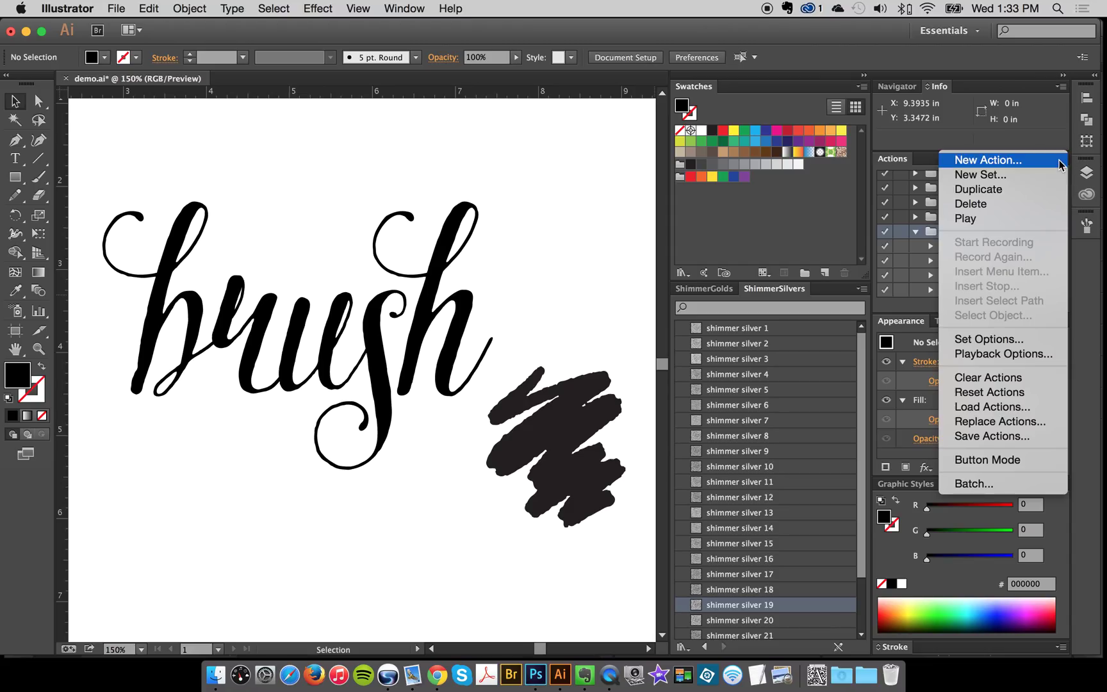
pyautogui.click(999, 407)
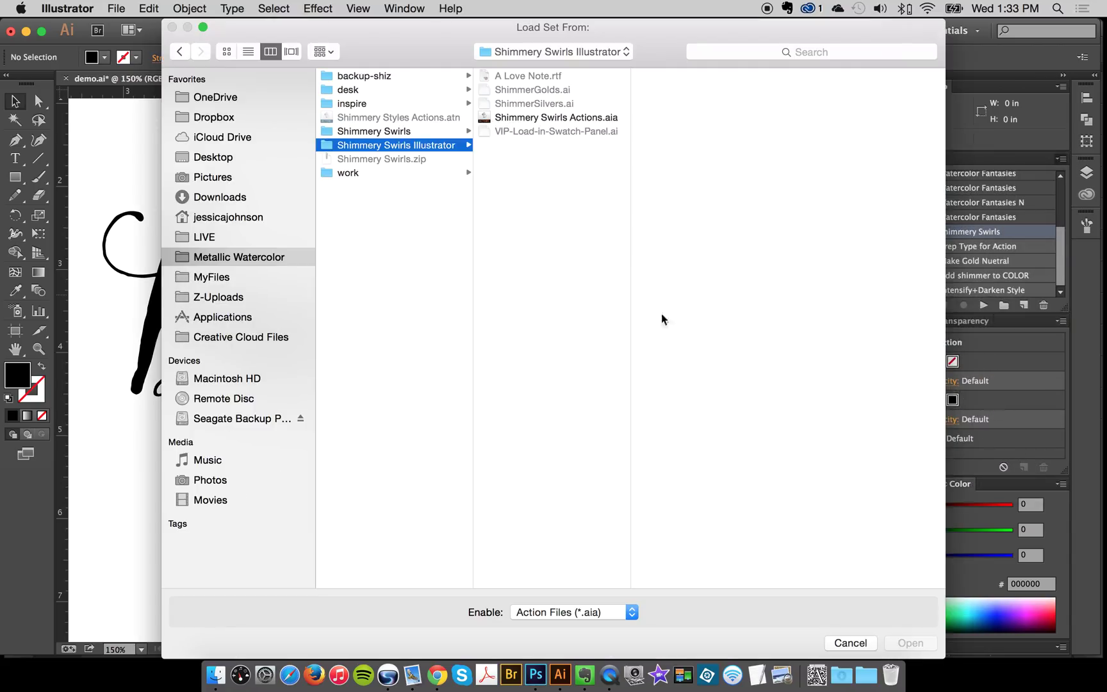
pyautogui.click(850, 643)
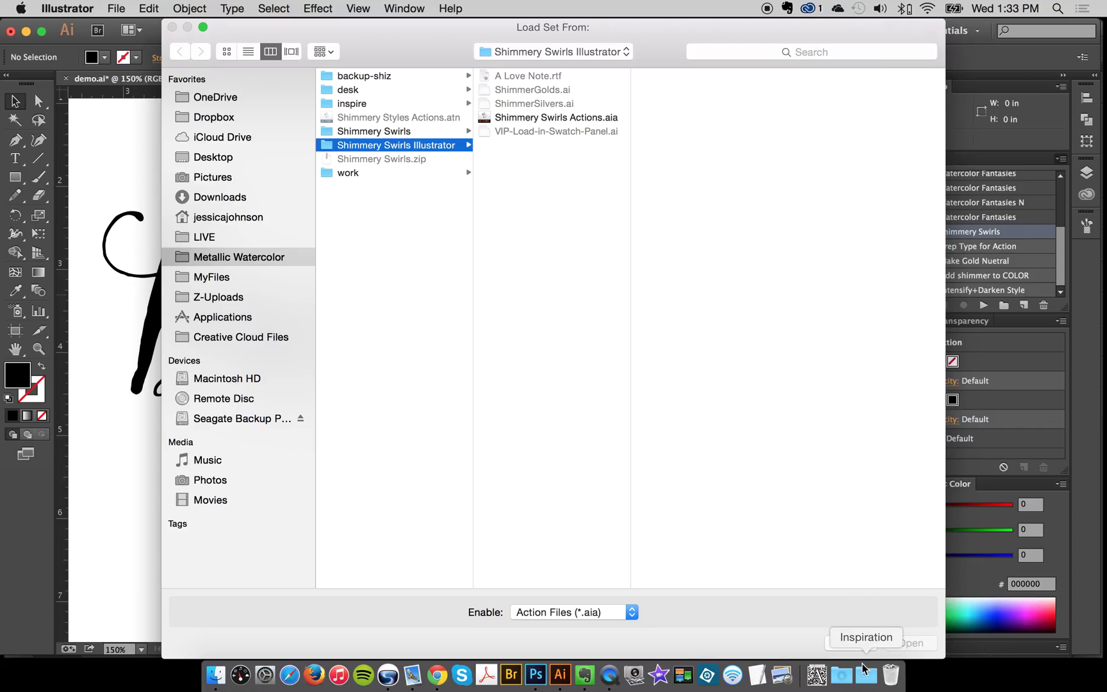
pyautogui.click(856, 647)
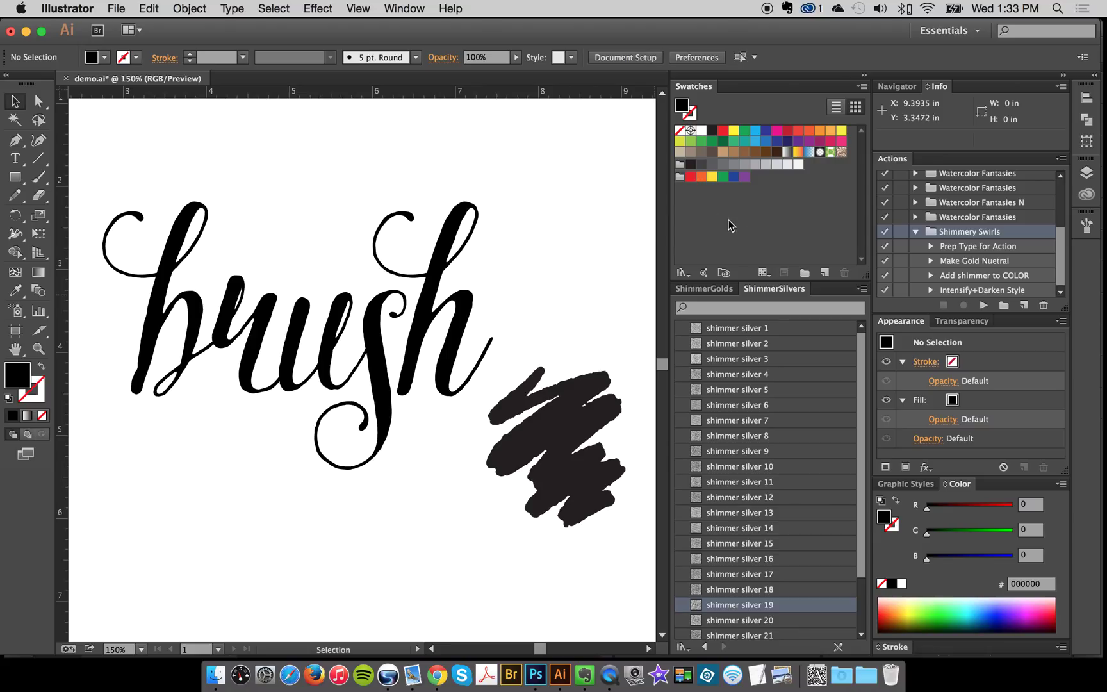
# Open VIP-Load-in-Swatch-Panel.ai from the Shimmery Swirls Illustrator folder as a swatch library
pyautogui.click(727, 288)
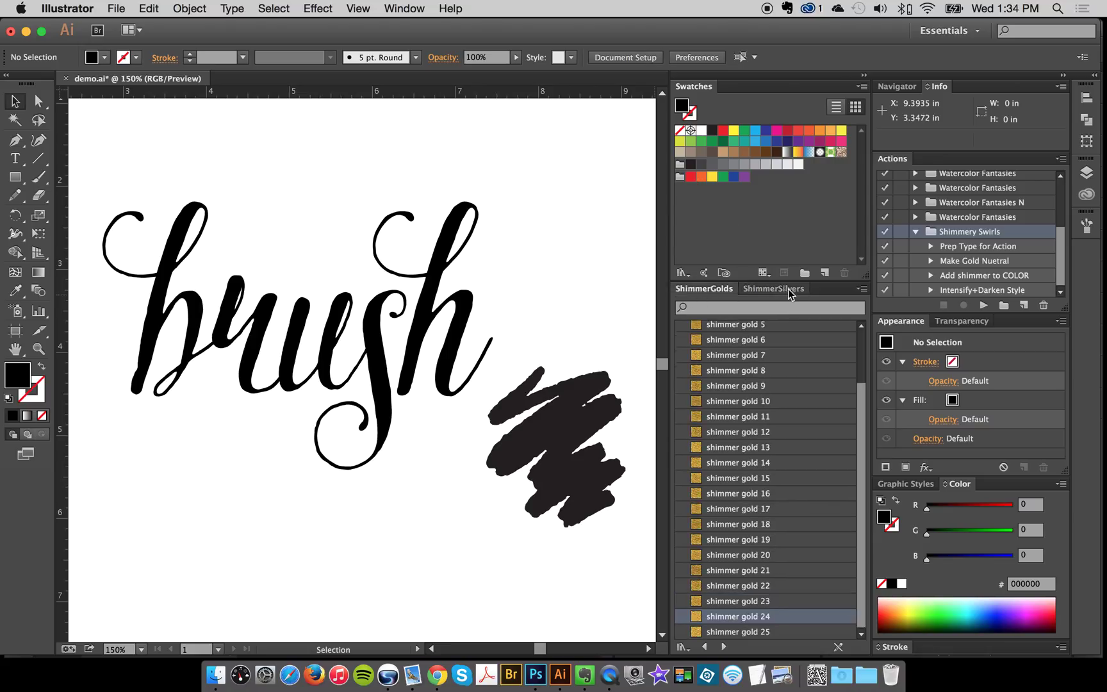
pyautogui.click(775, 290)
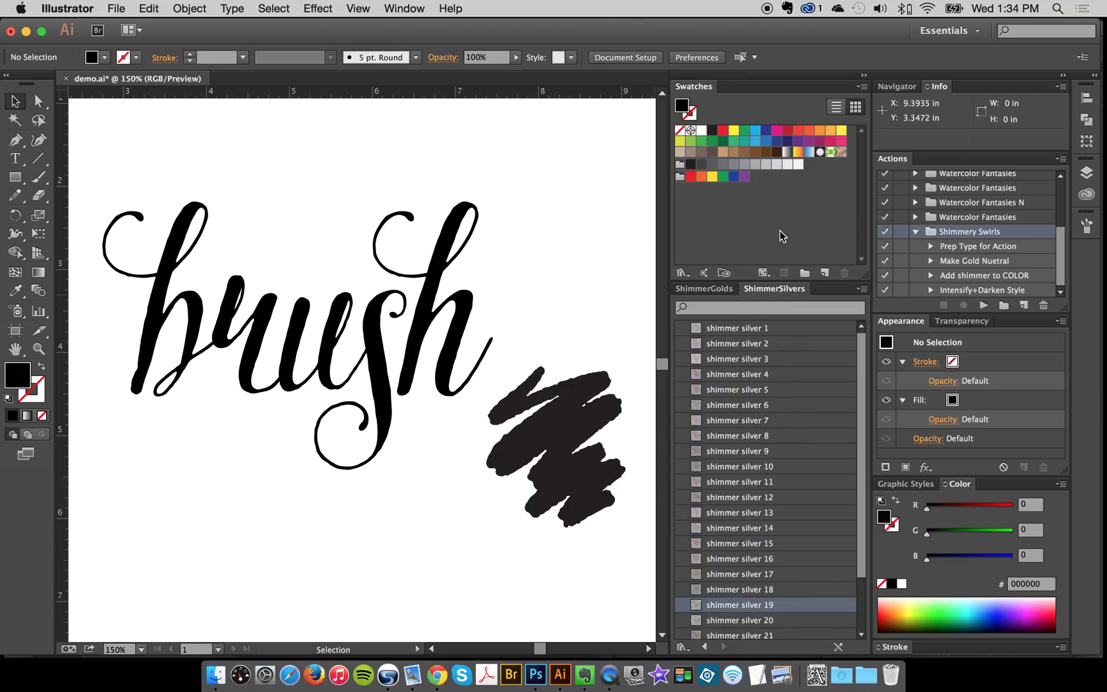
pyautogui.click(863, 87)
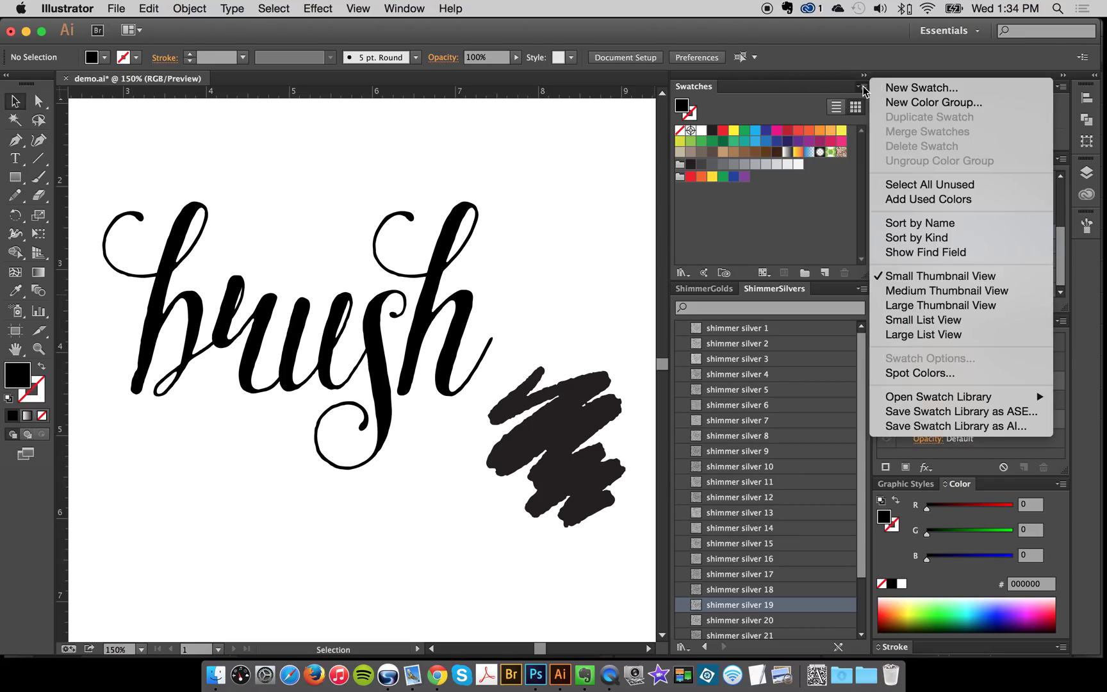
pyautogui.moveTo(928, 398)
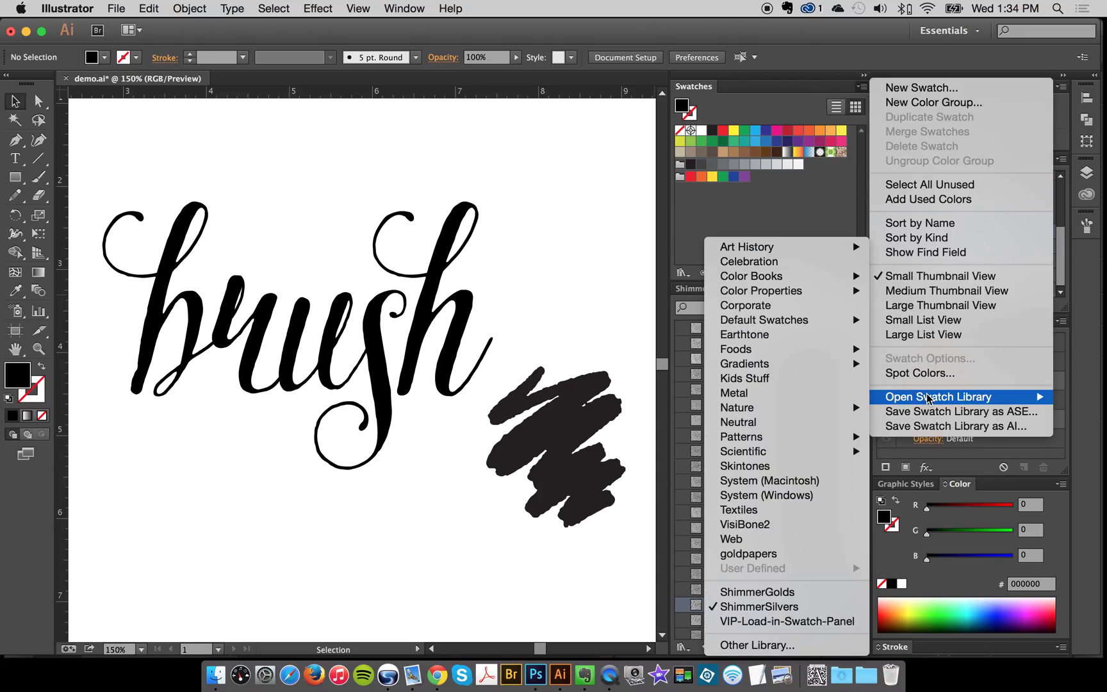
pyautogui.click(794, 645)
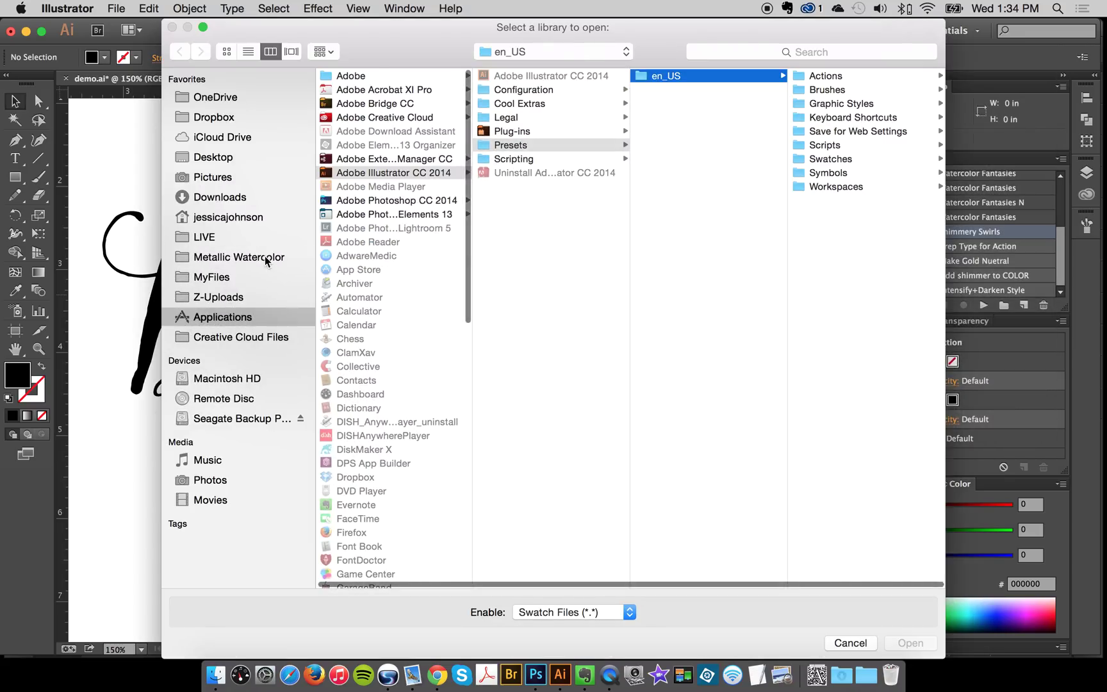
pyautogui.click(278, 257)
pyautogui.click(409, 133)
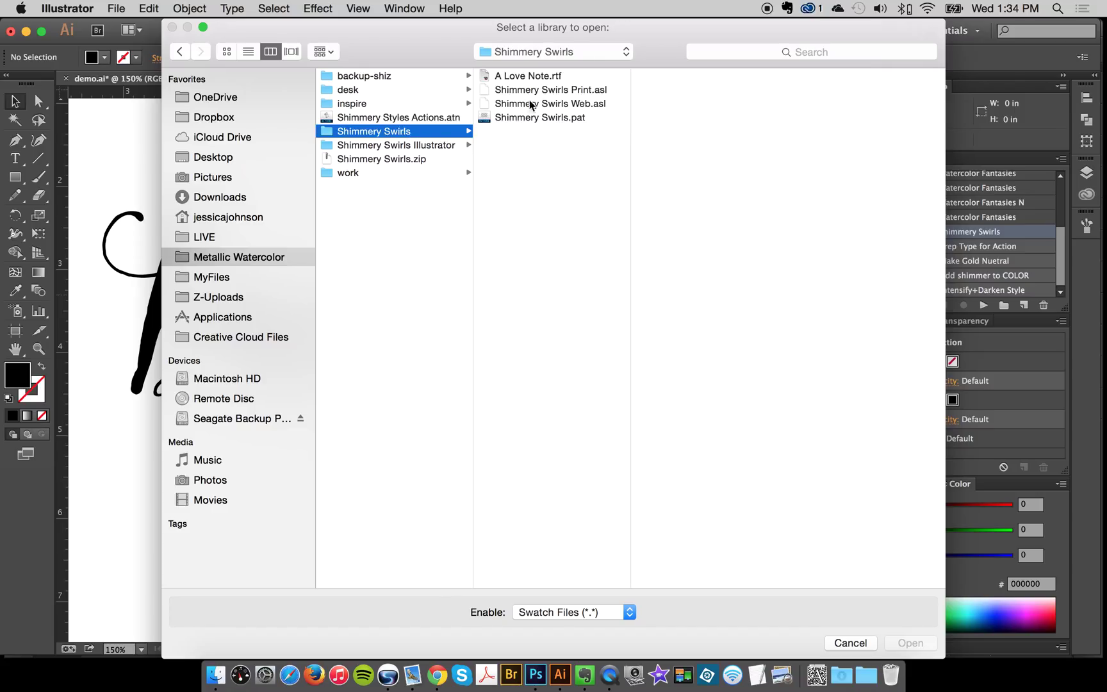
pyautogui.click(432, 146)
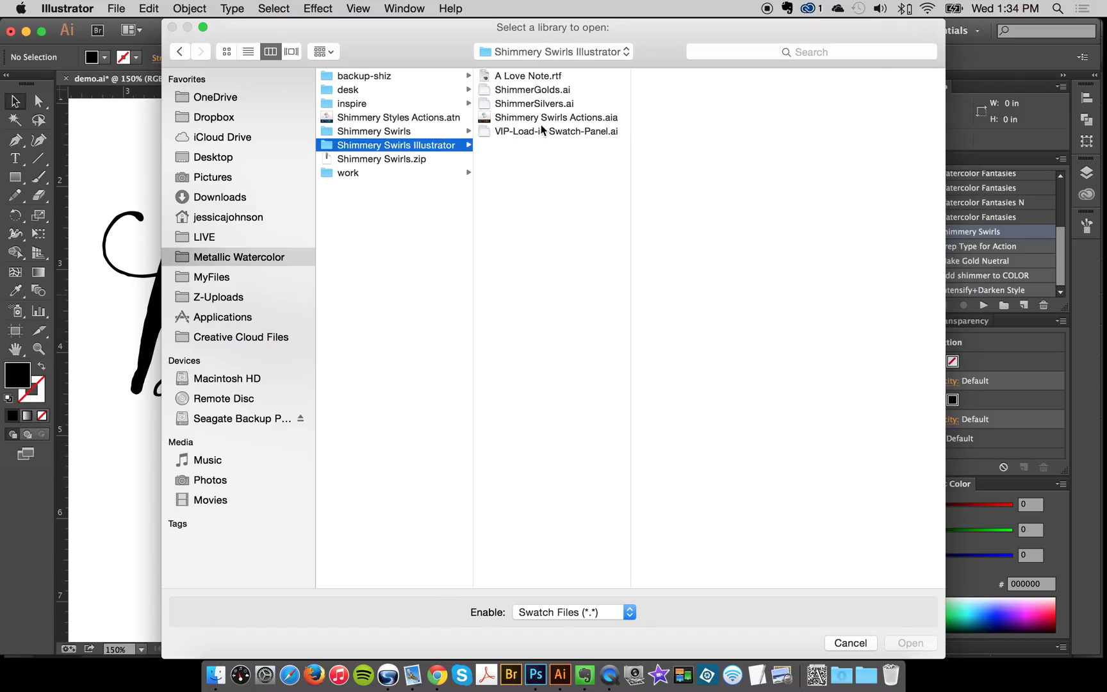
pyautogui.click(528, 132)
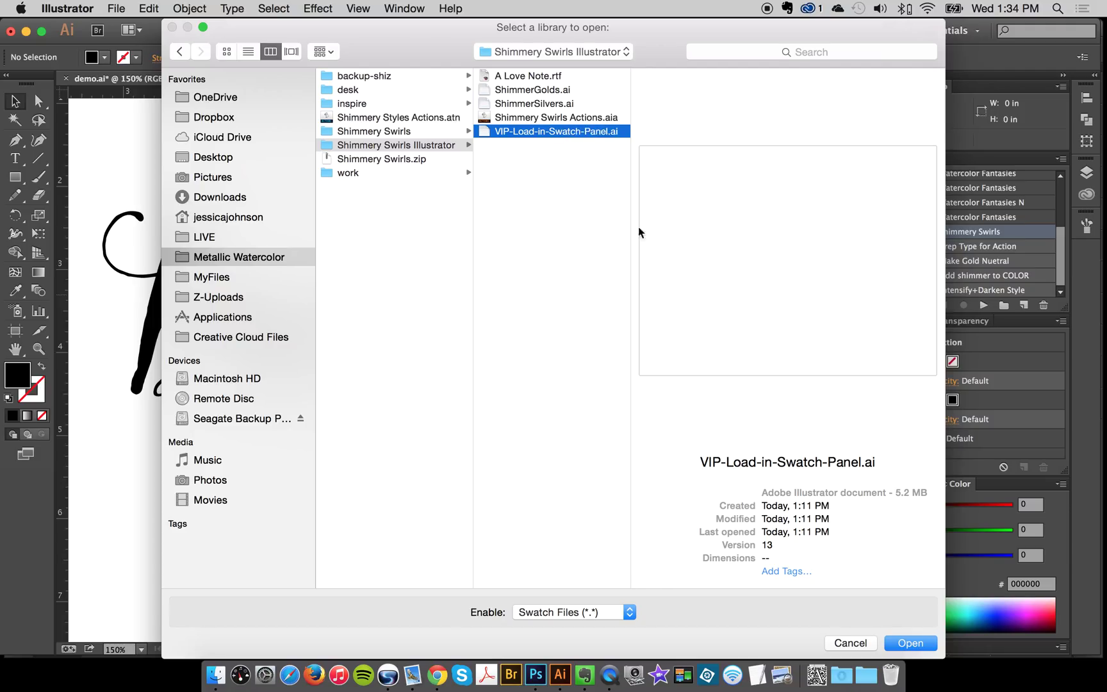
pyautogui.click(910, 642)
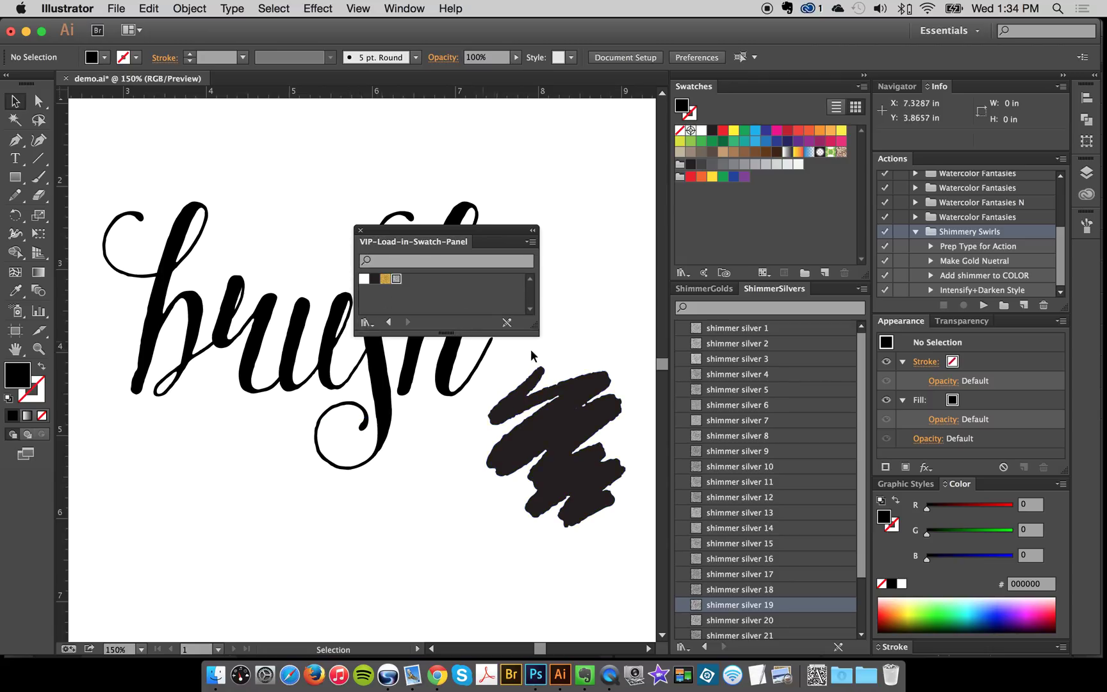
# Add the gold and silver patterns from the VIP-Load-in-Swatch-Panel library to the document swatches, then close that library
pyautogui.moveTo(533, 331); pyautogui.dragTo(565, 459)
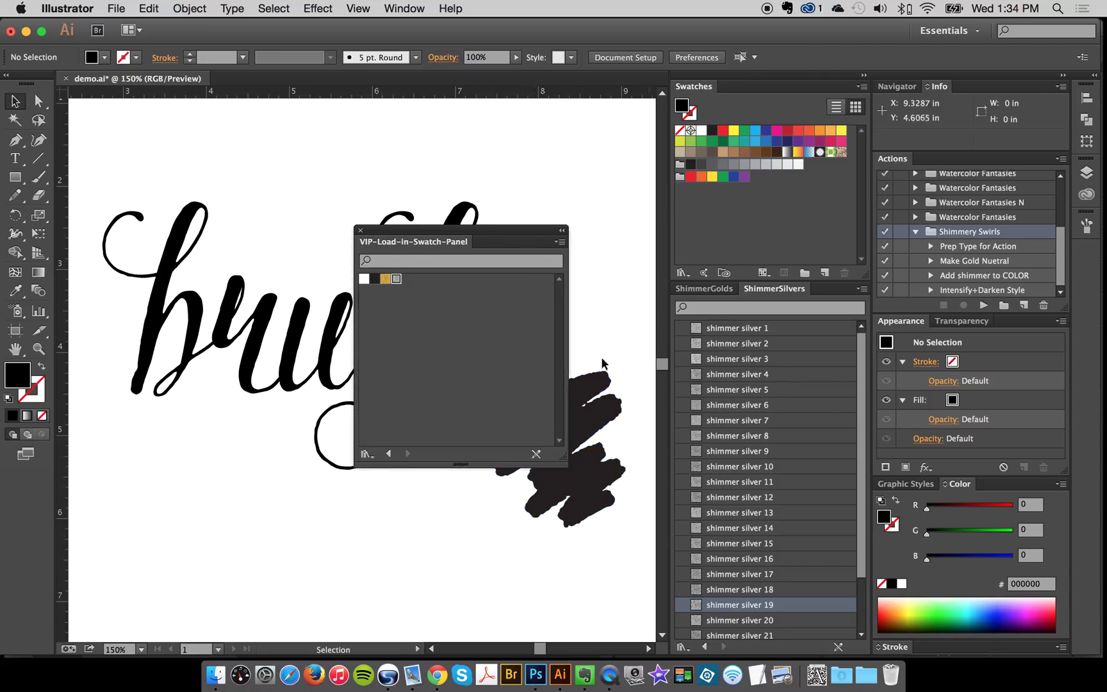
pyautogui.click(385, 279)
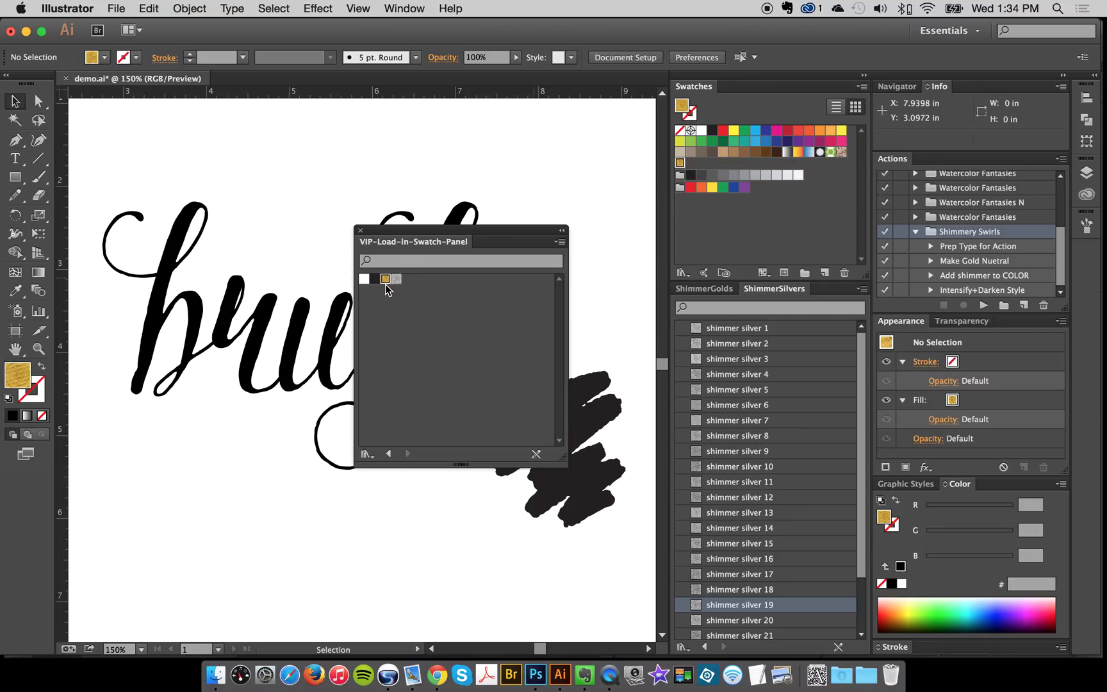
pyautogui.click(396, 280)
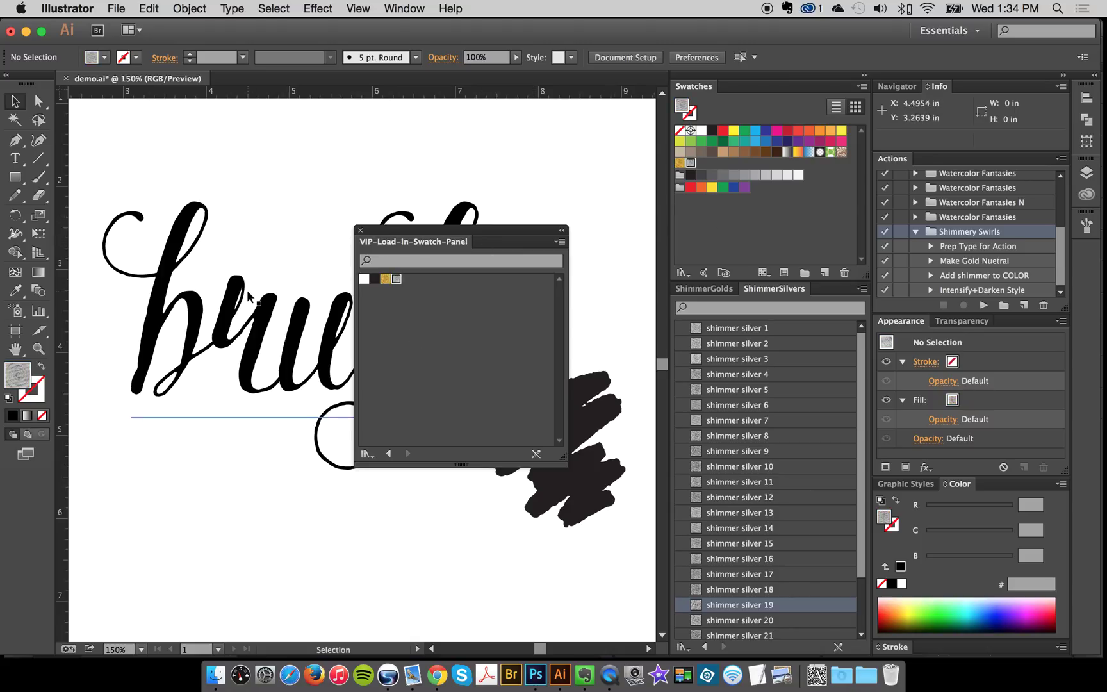
pyautogui.click(724, 209)
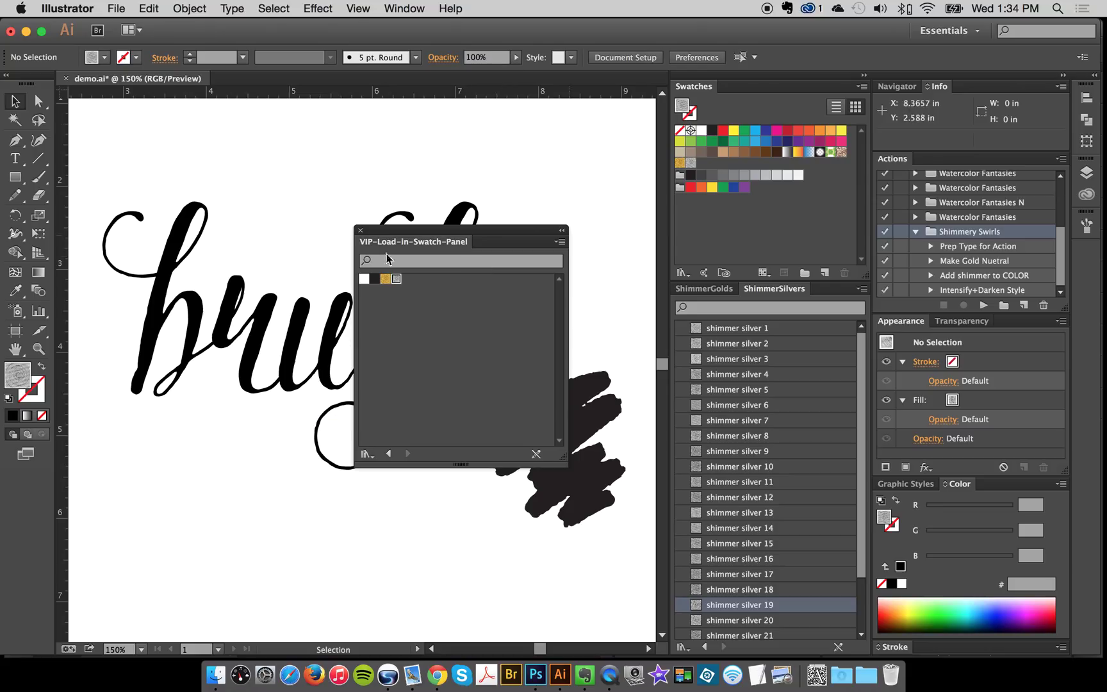
pyautogui.click(361, 232)
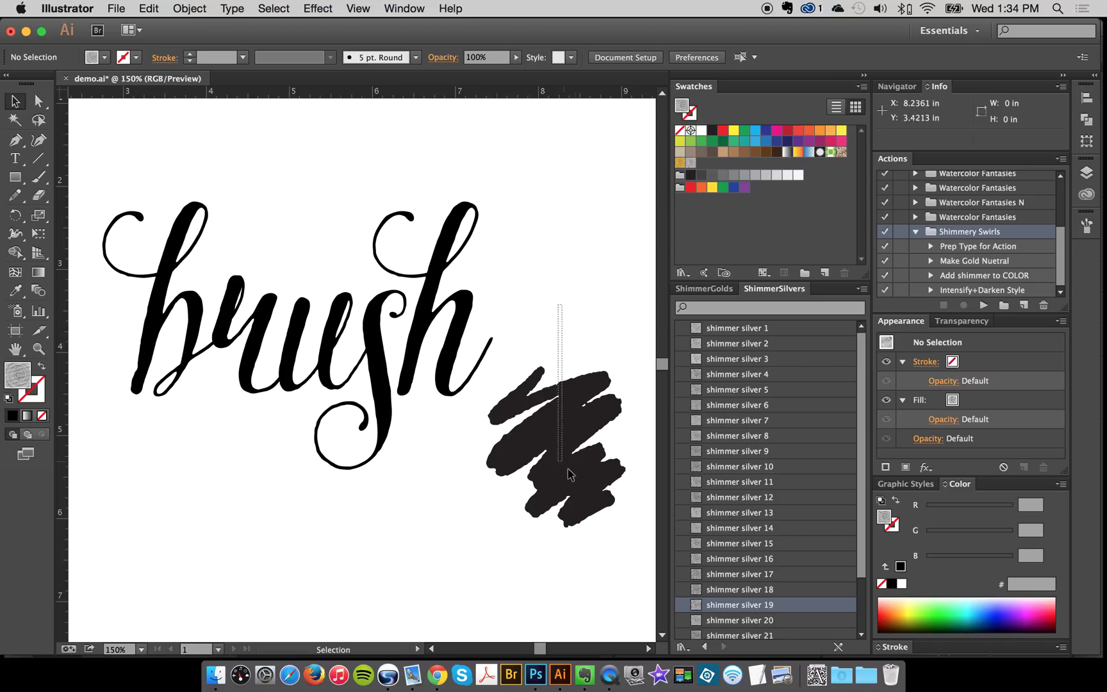
# Fill the black scribble group beside the brush lettering with the shimmer gold 3 pattern
pyautogui.click(510, 415)
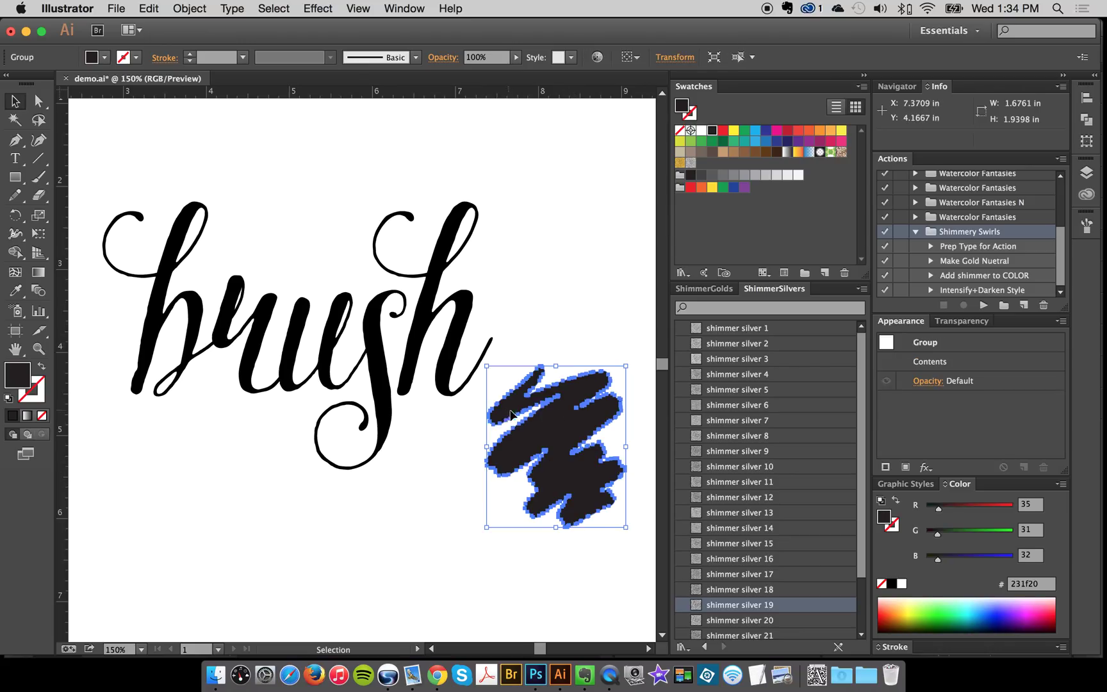
pyautogui.click(714, 291)
pyautogui.scroll(3, 780, 379)
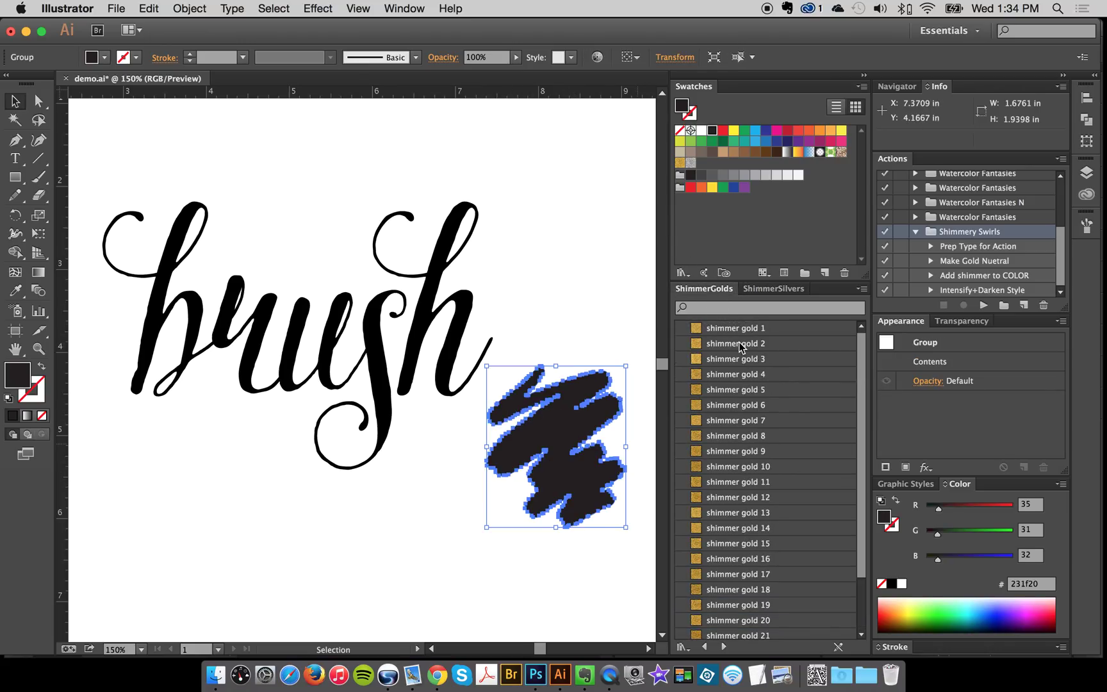
pyautogui.click(546, 317)
pyautogui.click(602, 410)
pyautogui.click(727, 360)
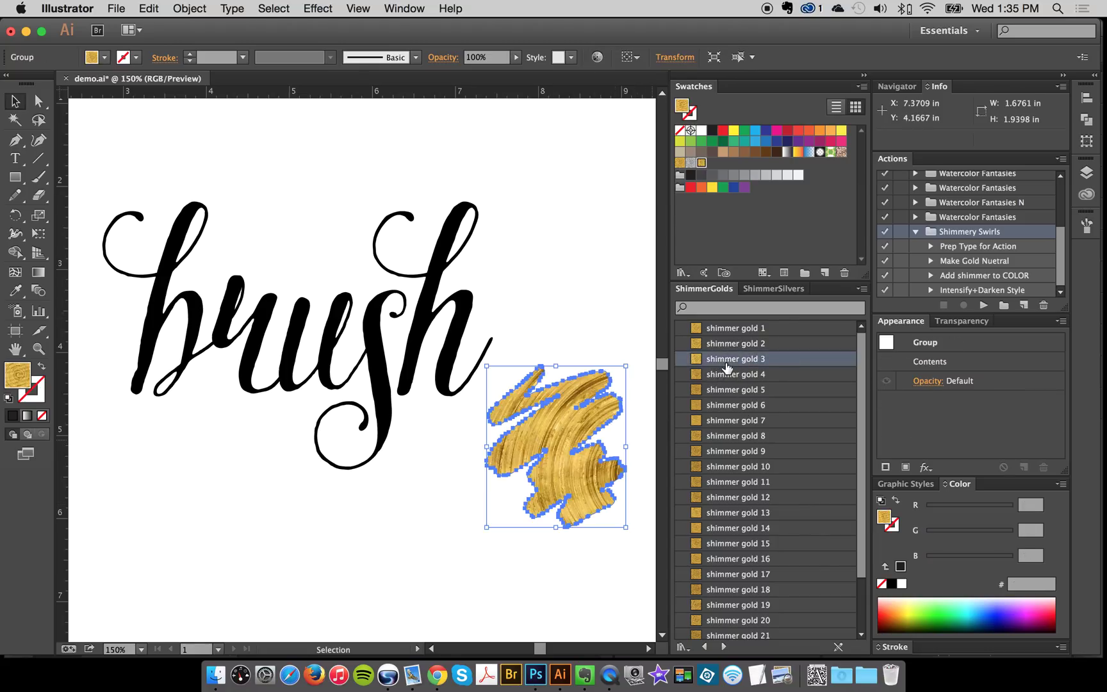
# Try several other ShimmerGolds patterns on the scribble, including shimmer gold 12, 17 and 18, ending with shimmer gold 9
pyautogui.click(756, 410)
pyautogui.click(758, 452)
pyautogui.click(756, 498)
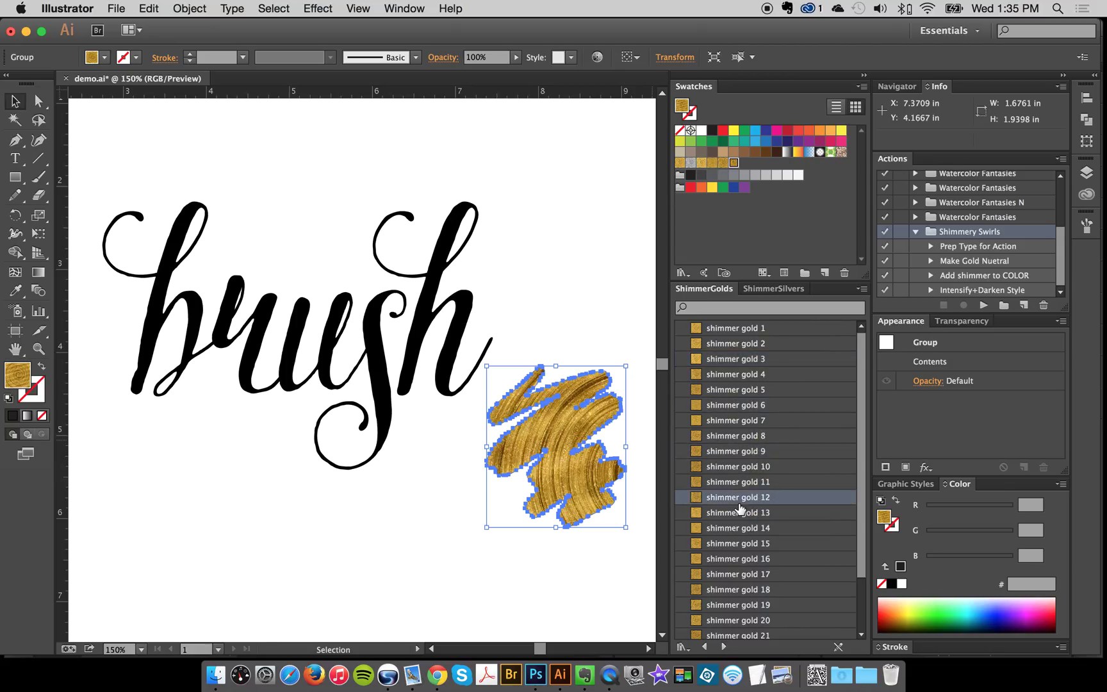
pyautogui.click(743, 573)
pyautogui.scroll(-3, 744, 592)
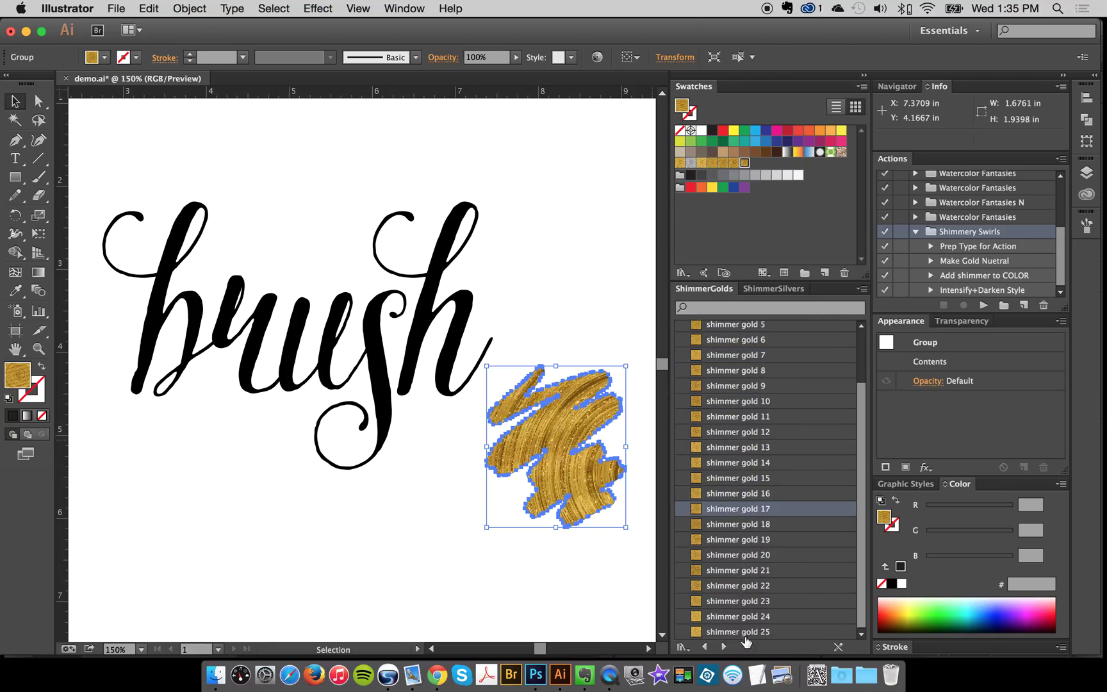
pyautogui.click(746, 601)
pyautogui.click(746, 586)
pyautogui.click(746, 524)
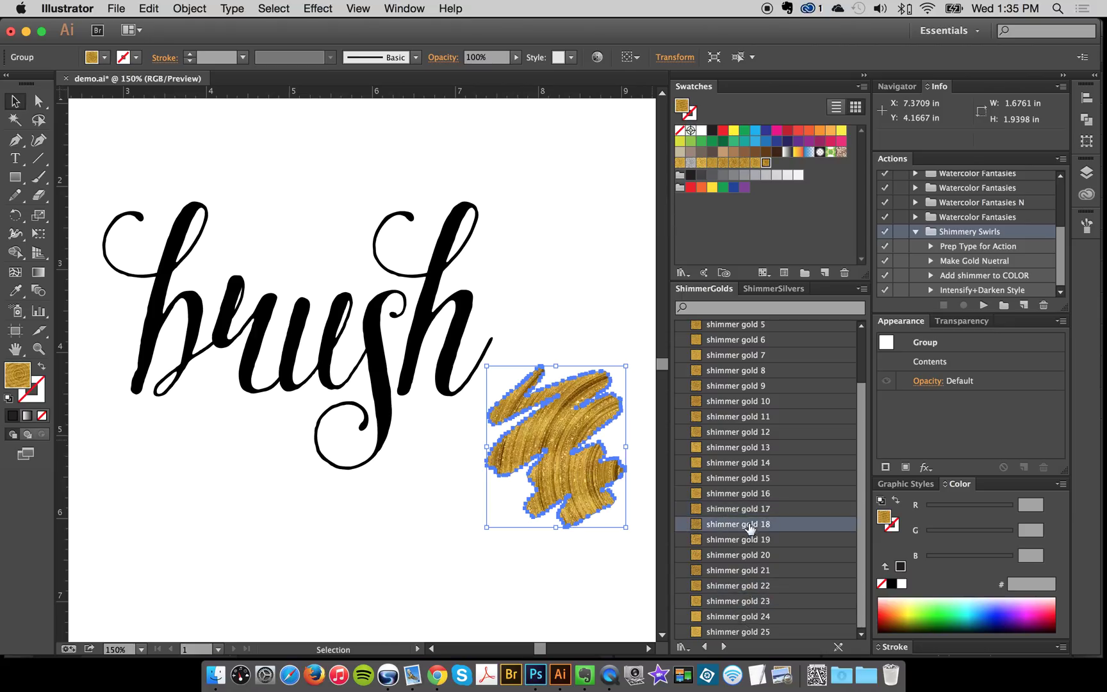
pyautogui.click(759, 385)
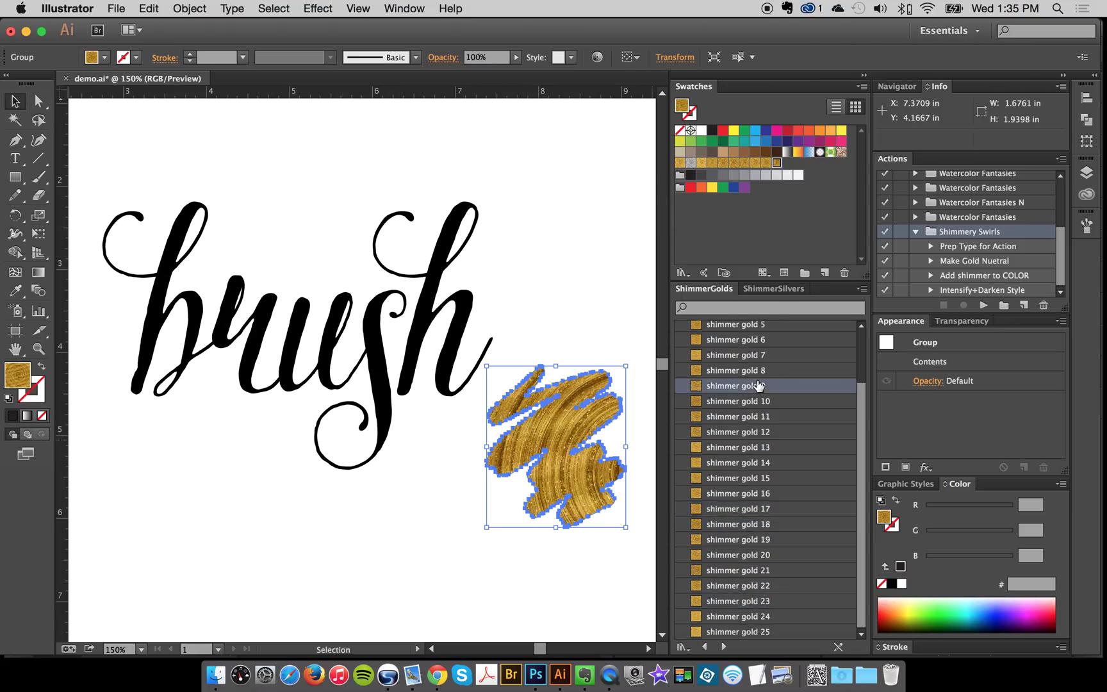
# Try several ShimmerSilvers patterns on the scribble, including shimmer silver 13, ending with shimmer silver 24
pyautogui.click(772, 289)
pyautogui.click(746, 360)
pyautogui.click(749, 420)
pyautogui.click(743, 513)
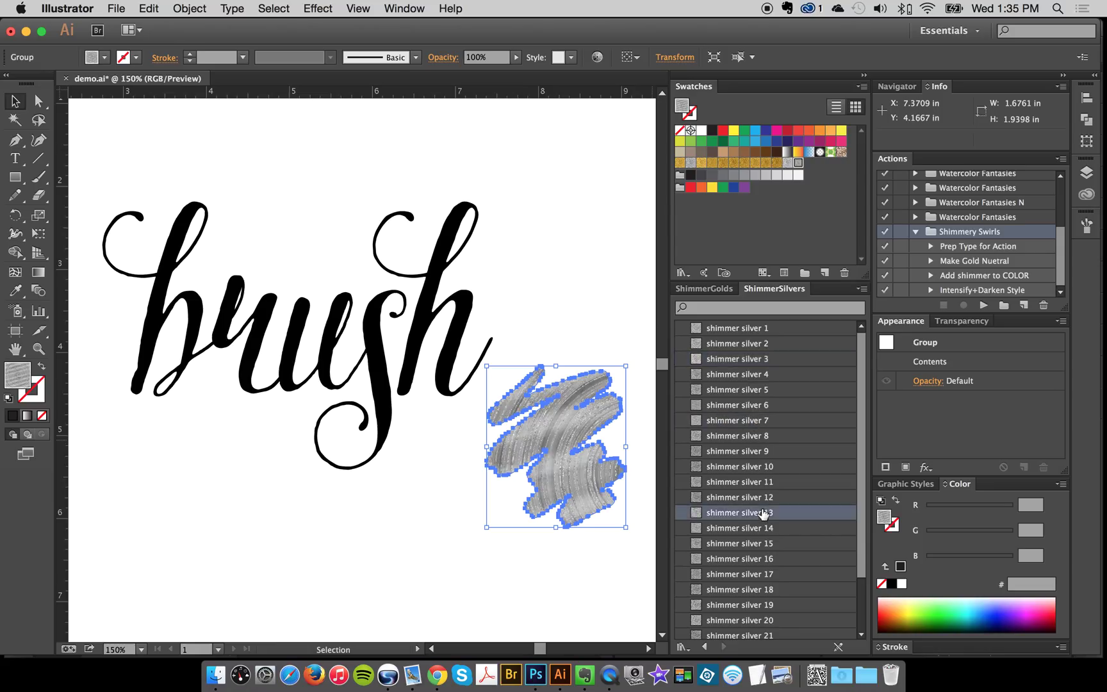
pyautogui.scroll(-3, 737, 563)
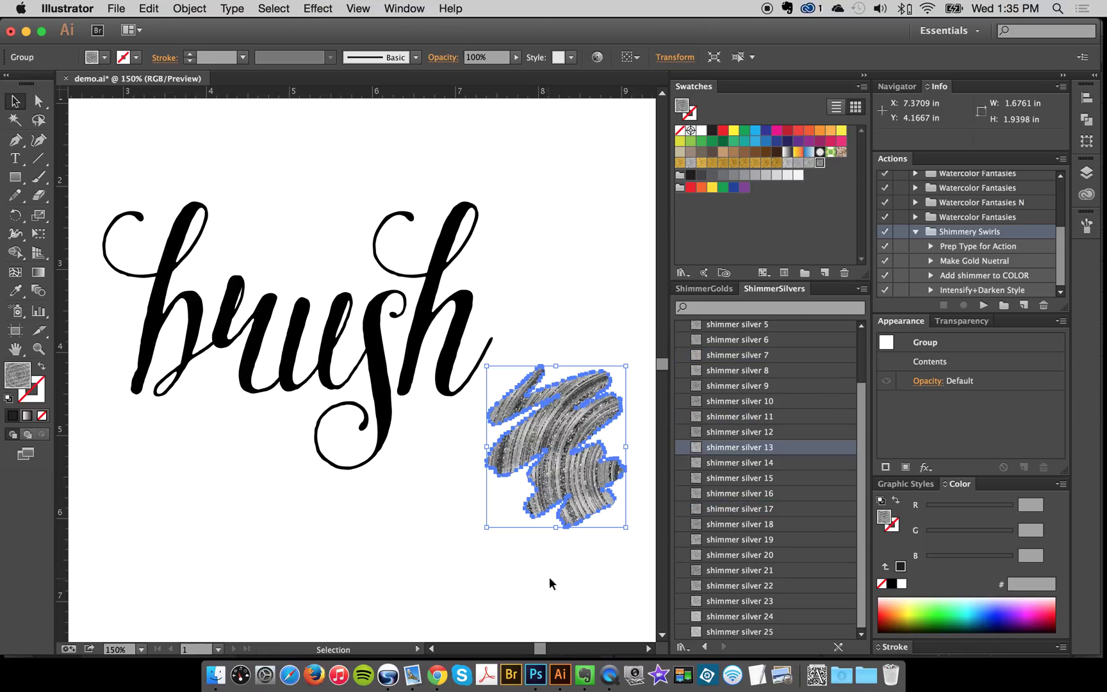
pyautogui.click(747, 617)
pyautogui.click(442, 576)
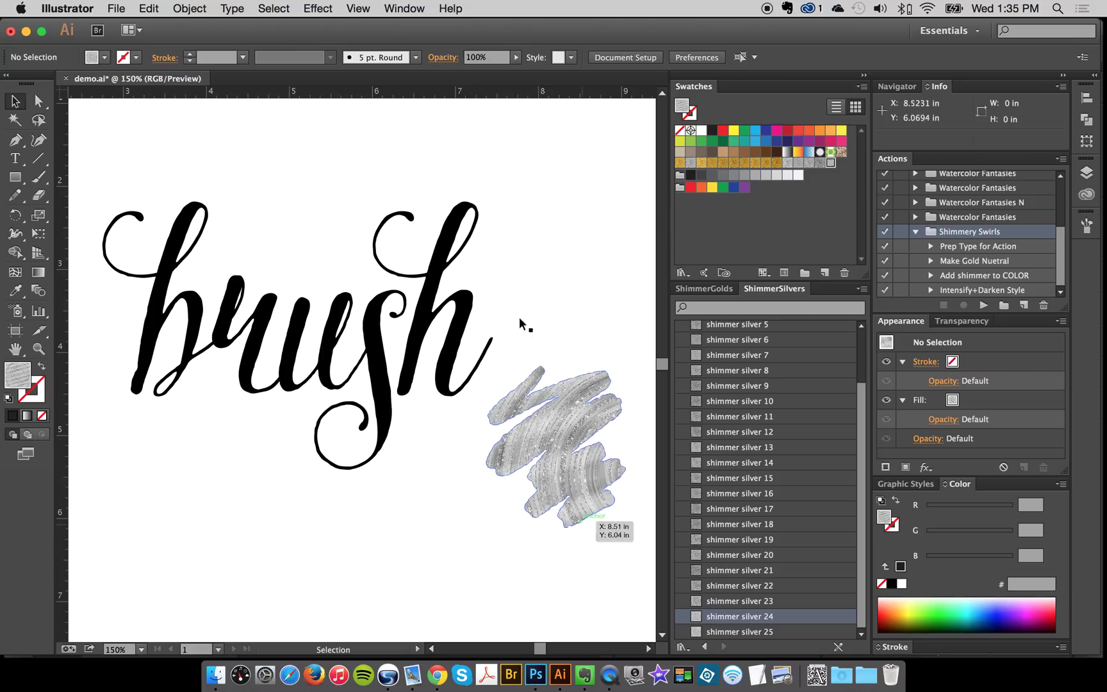
# Try the shimmer gold 20 pattern on the scribble, ending with shimmer gold 17
pyautogui.click(541, 380)
pyautogui.click(714, 290)
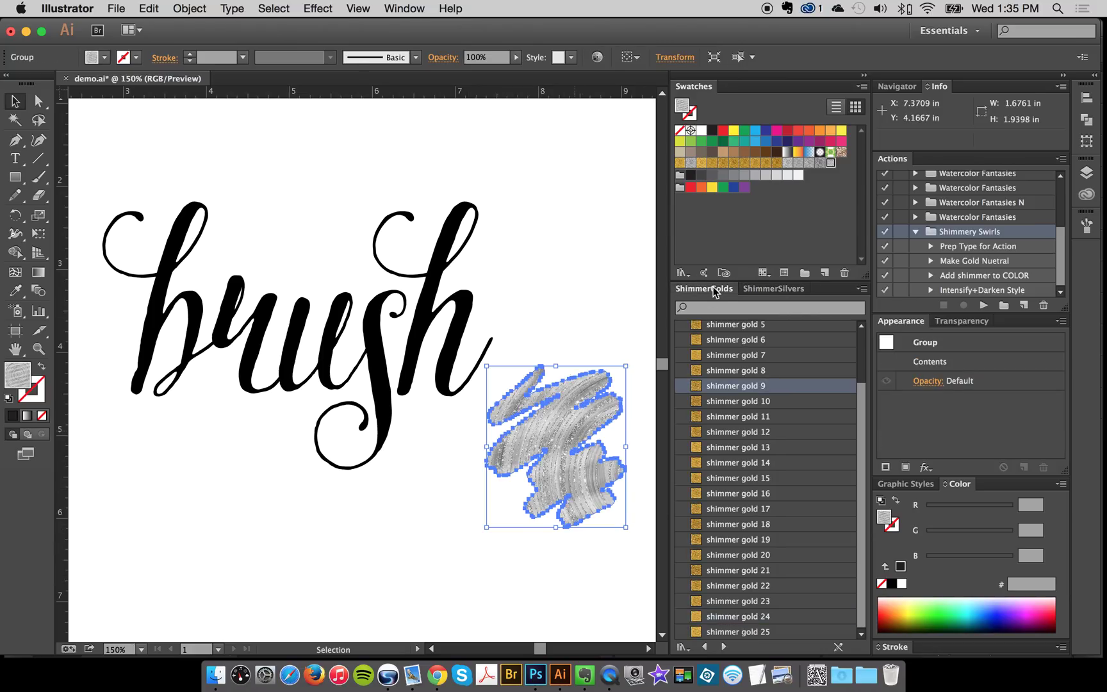
pyautogui.click(746, 555)
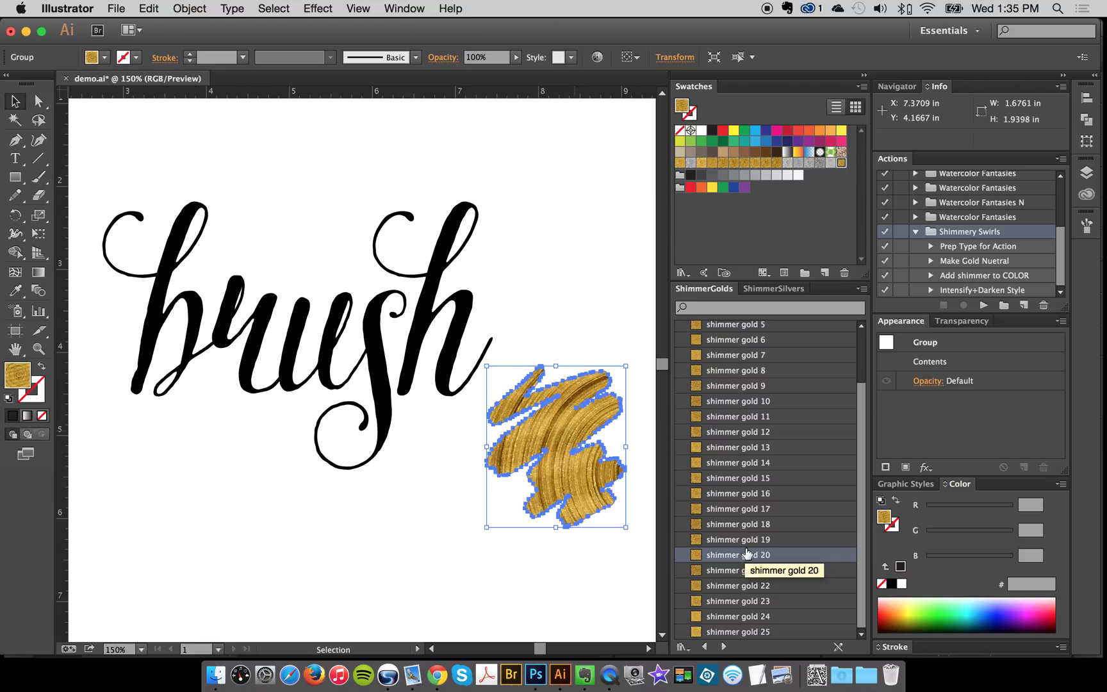
pyautogui.click(755, 509)
pyautogui.moveTo(555, 280); pyautogui.dragTo(590, 519)
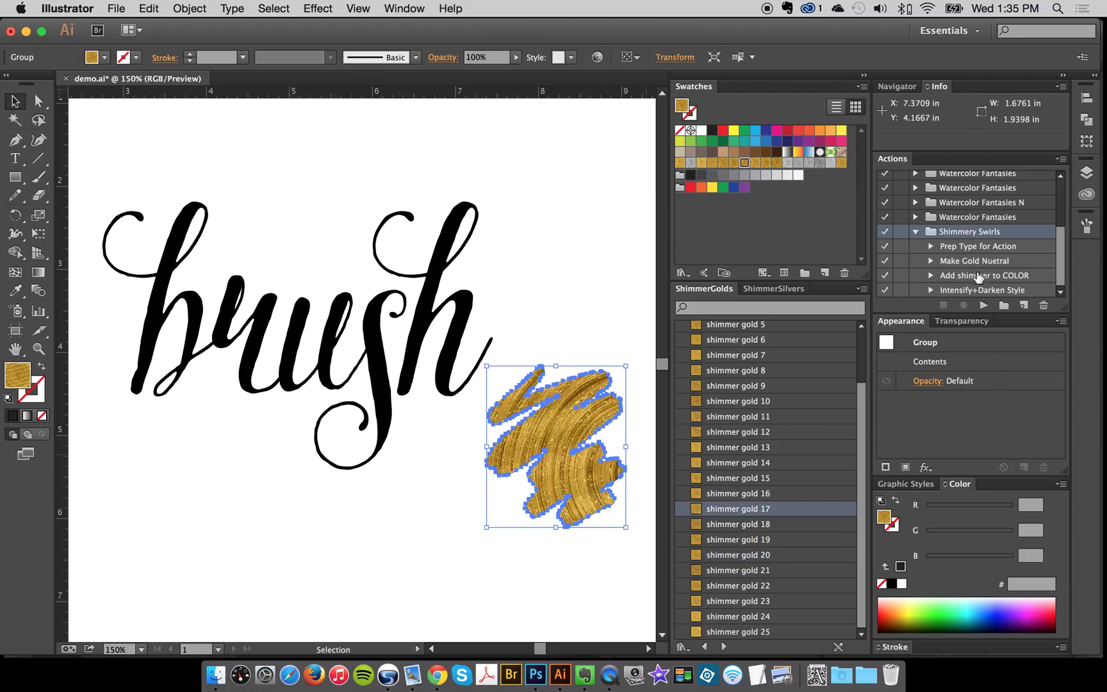
# Fill the scribble group with the solid black swatch (R 35, G 31, B 32) and make it a compound path
pyautogui.click(624, 334)
pyautogui.moveTo(577, 317); pyautogui.dragTo(672, 524)
pyautogui.click(573, 338)
pyautogui.click(587, 494)
pyautogui.click(690, 175)
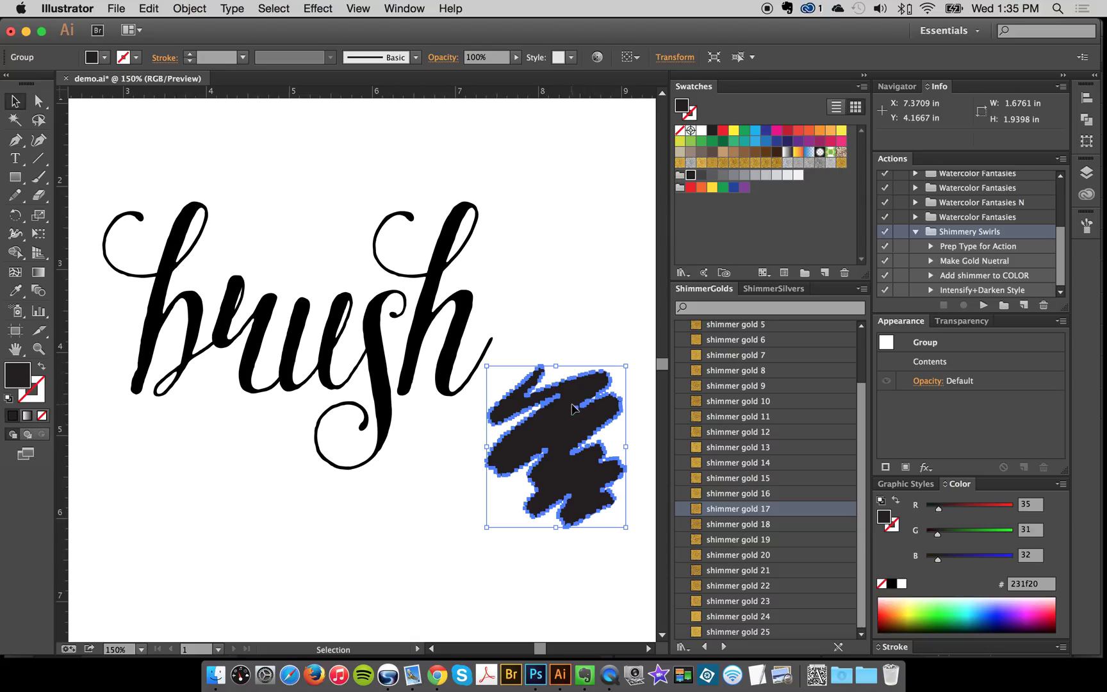
pyautogui.click(187, 8)
pyautogui.moveTo(308, 467)
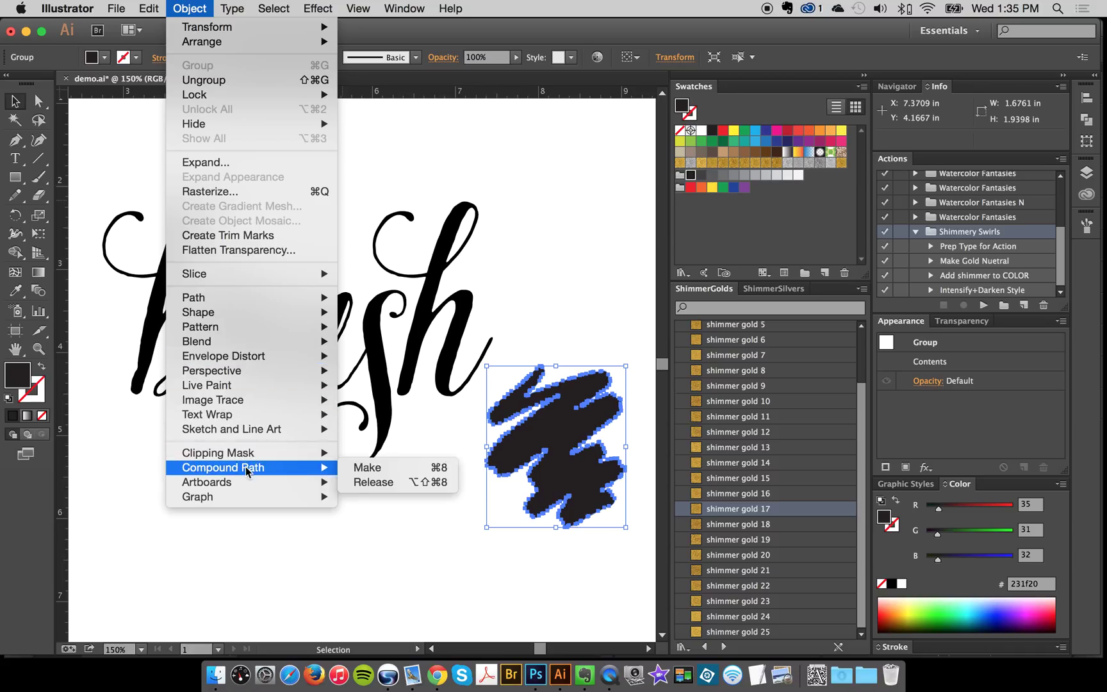
pyautogui.click(395, 468)
# Fill the scribble compound path with shimmer gold 17 and run the Make Gold Nuetral action on that fill
pyautogui.moveTo(574, 293); pyautogui.dragTo(570, 503)
pyautogui.click(754, 508)
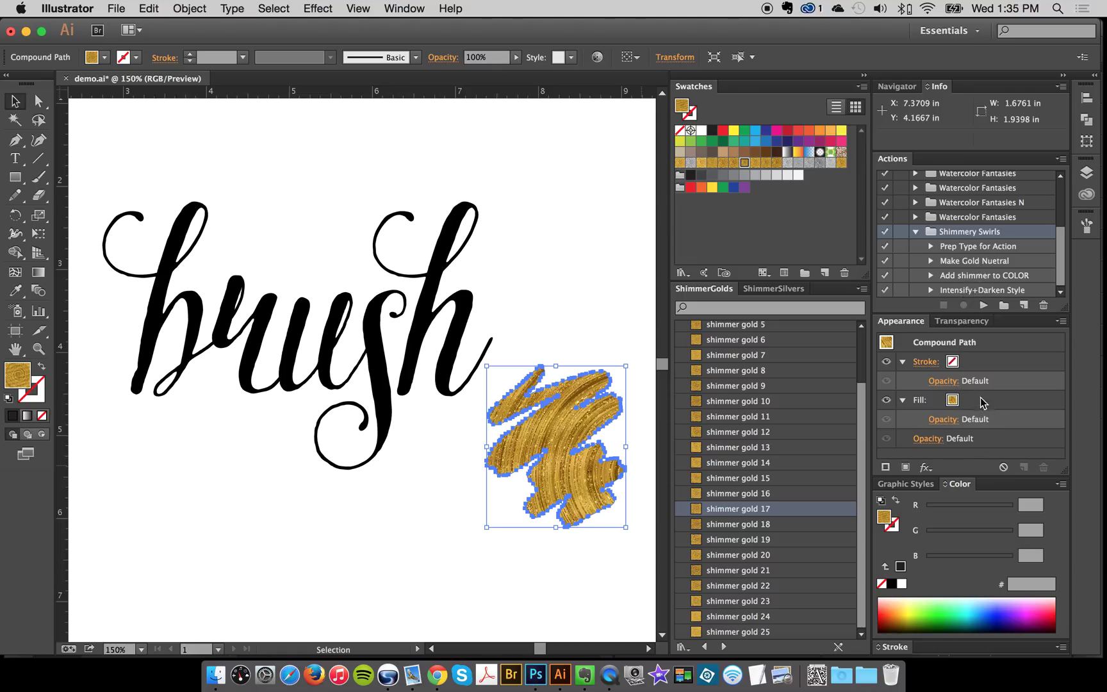
pyautogui.click(982, 403)
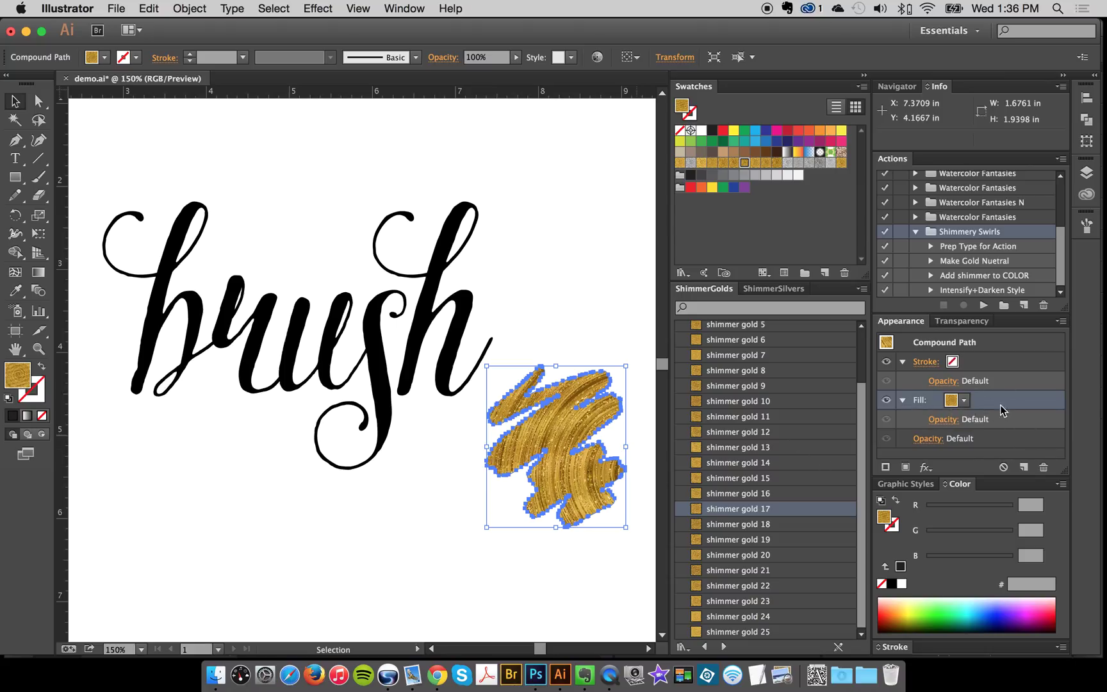
pyautogui.click(985, 262)
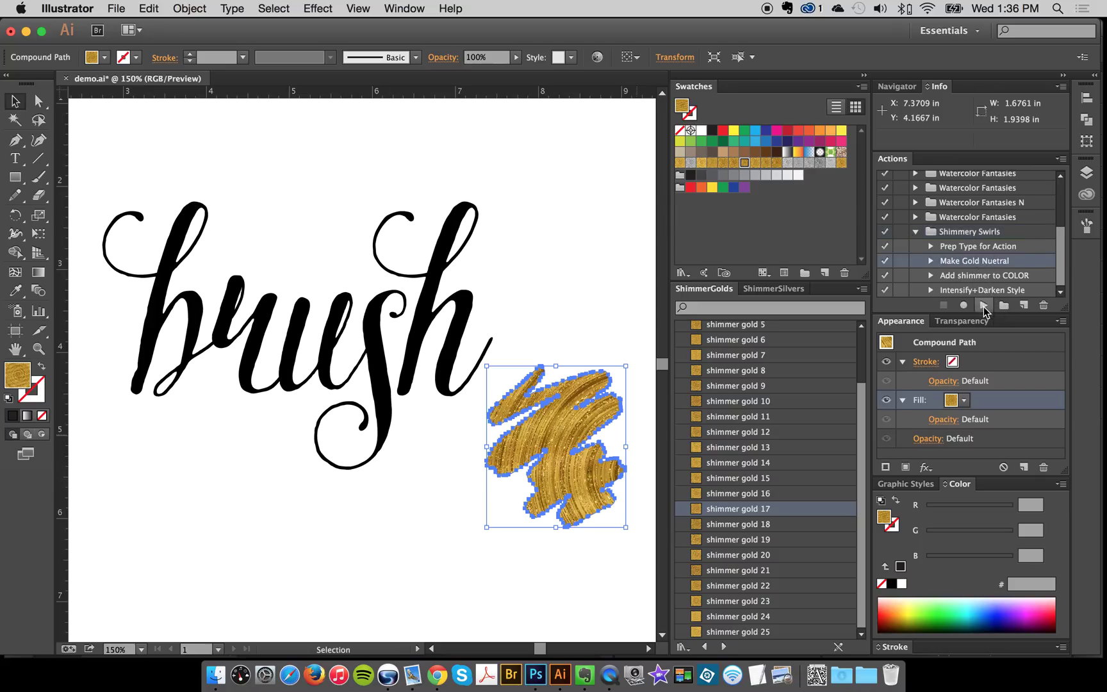
pyautogui.click(984, 305)
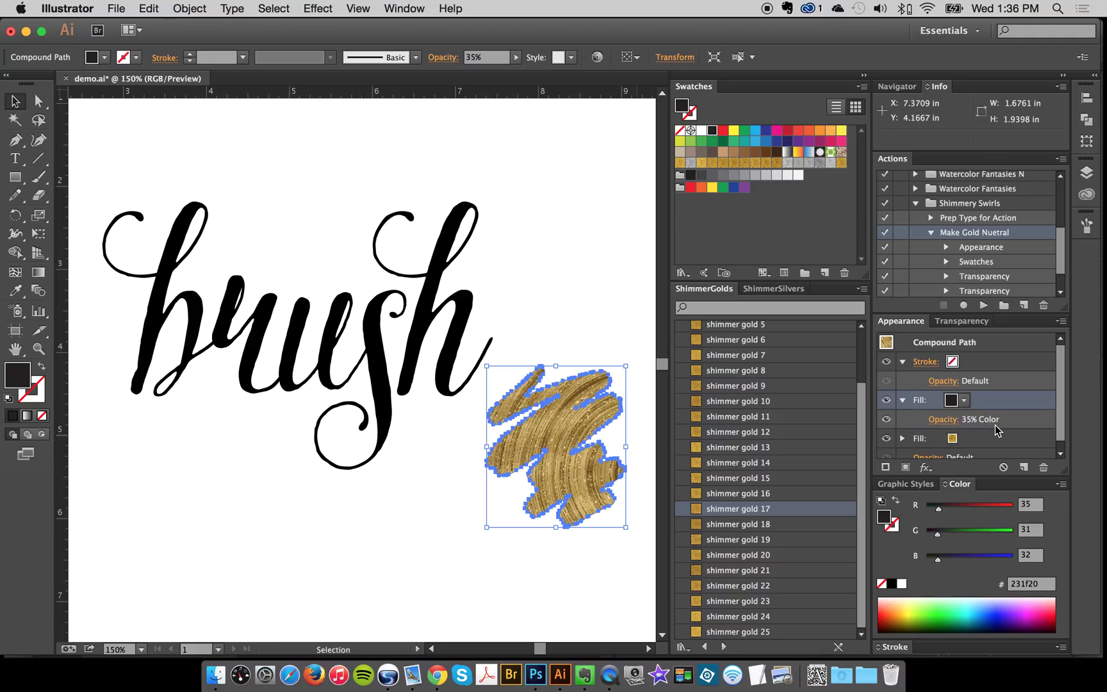
pyautogui.click(558, 356)
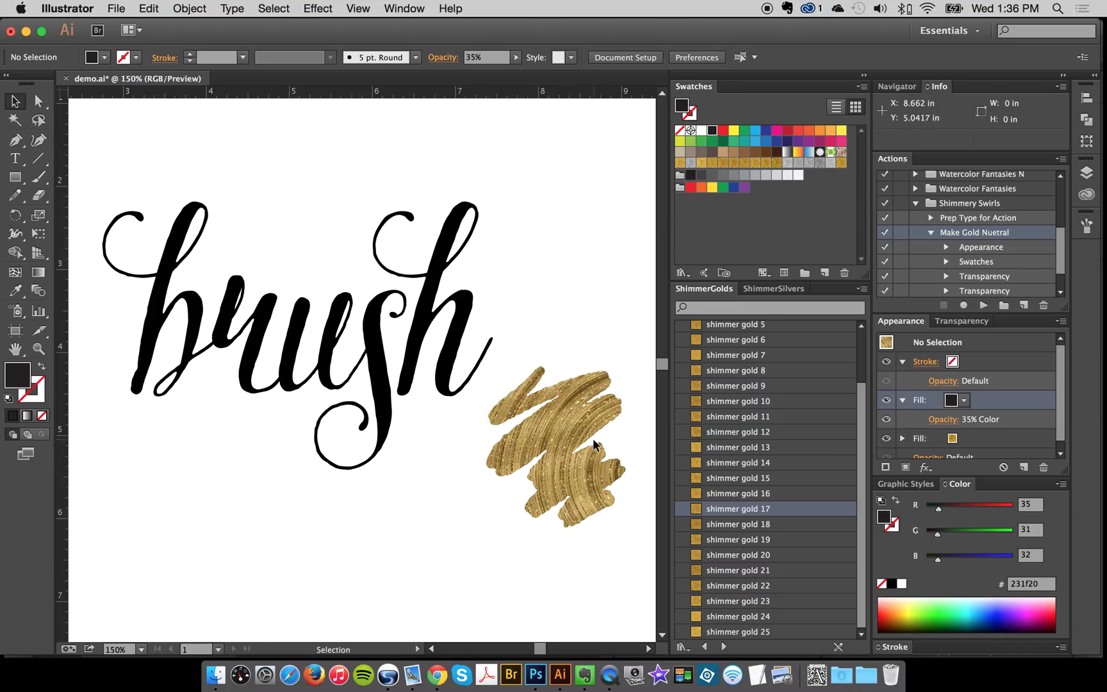
pyautogui.click(929, 233)
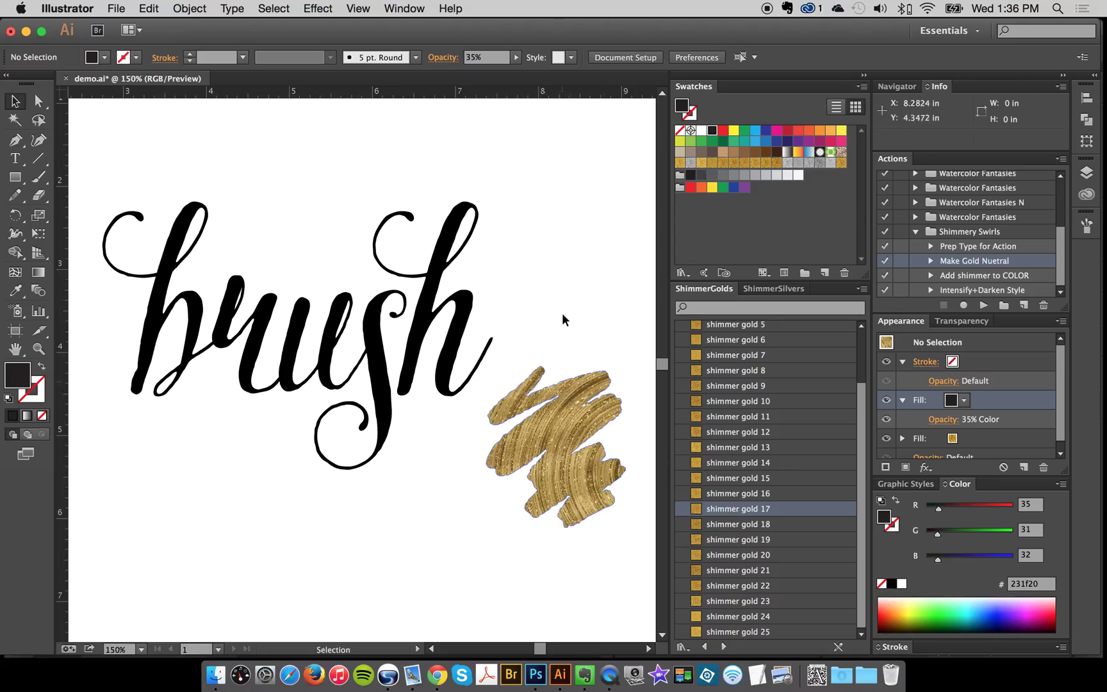
# Clear the scribble's appearance and fill it with the magenta swatch (#ec008c)
pyautogui.click(578, 378)
pyautogui.click(1003, 466)
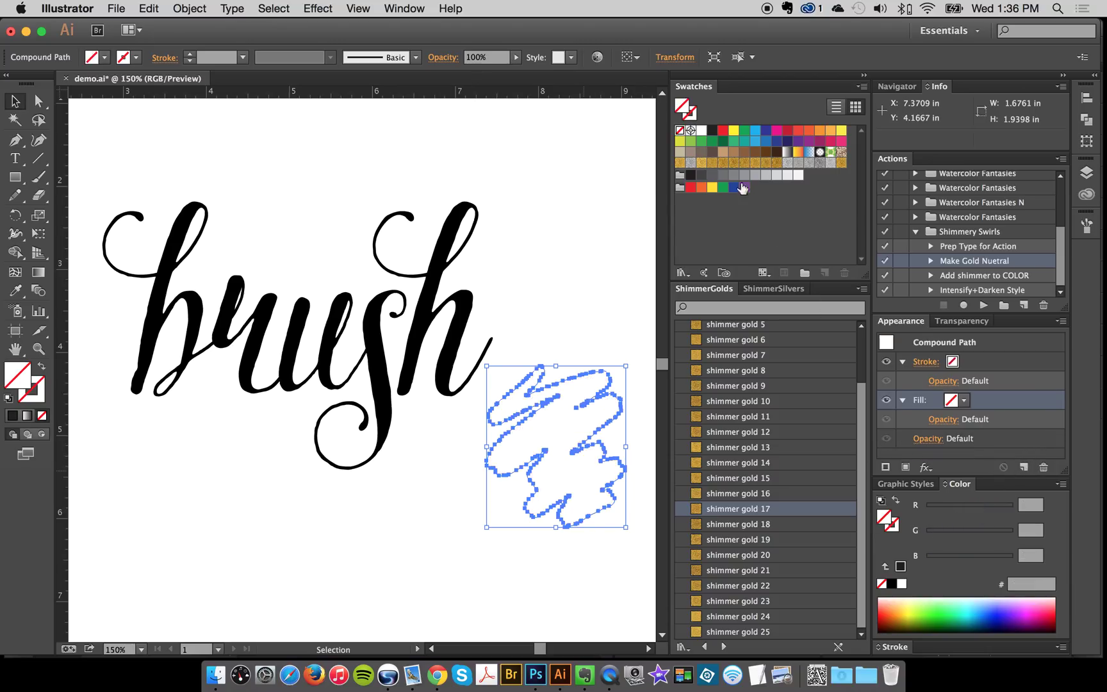
pyautogui.click(691, 174)
pyautogui.click(584, 297)
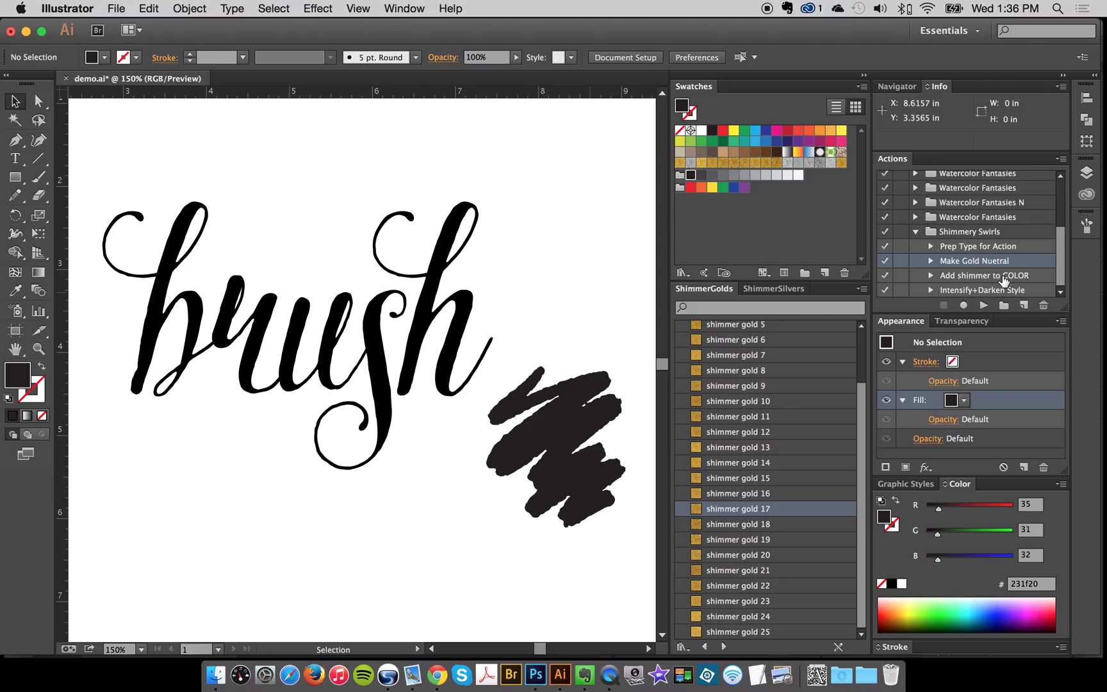
pyautogui.moveTo(577, 304); pyautogui.dragTo(667, 397)
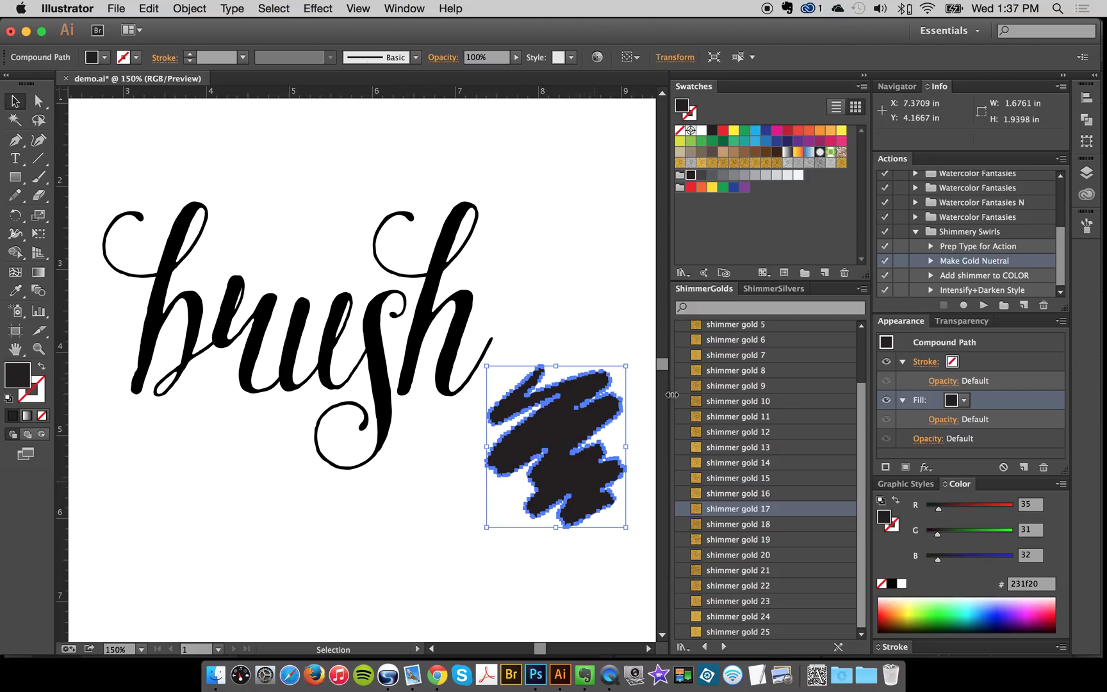
pyautogui.click(777, 135)
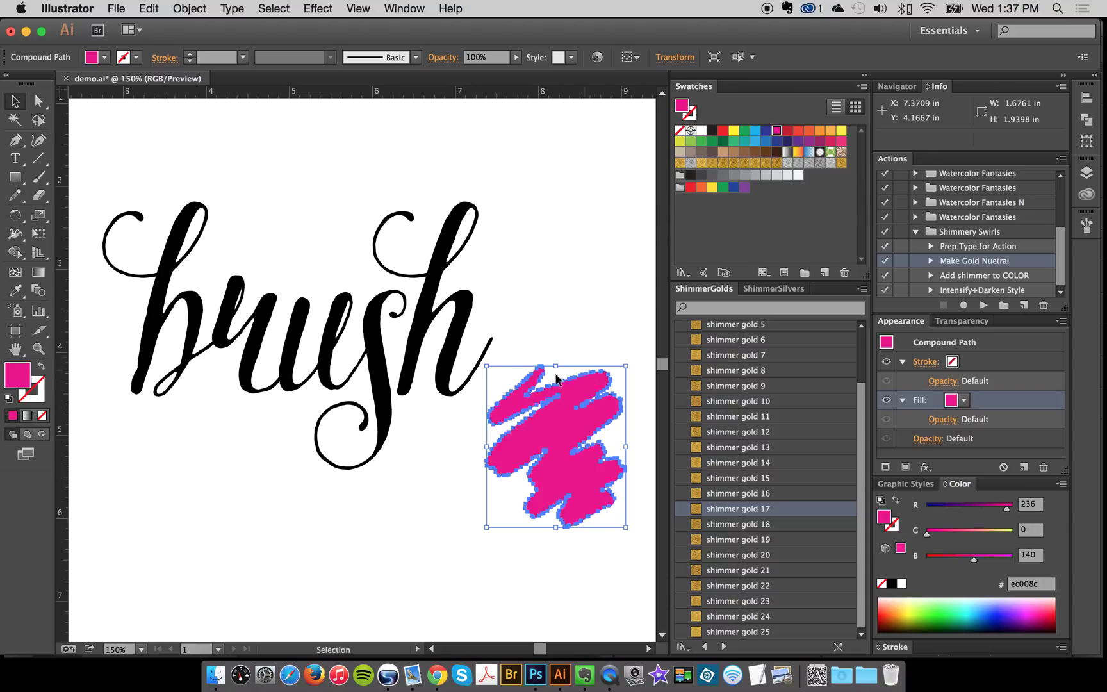
pyautogui.doubleClick(15, 381)
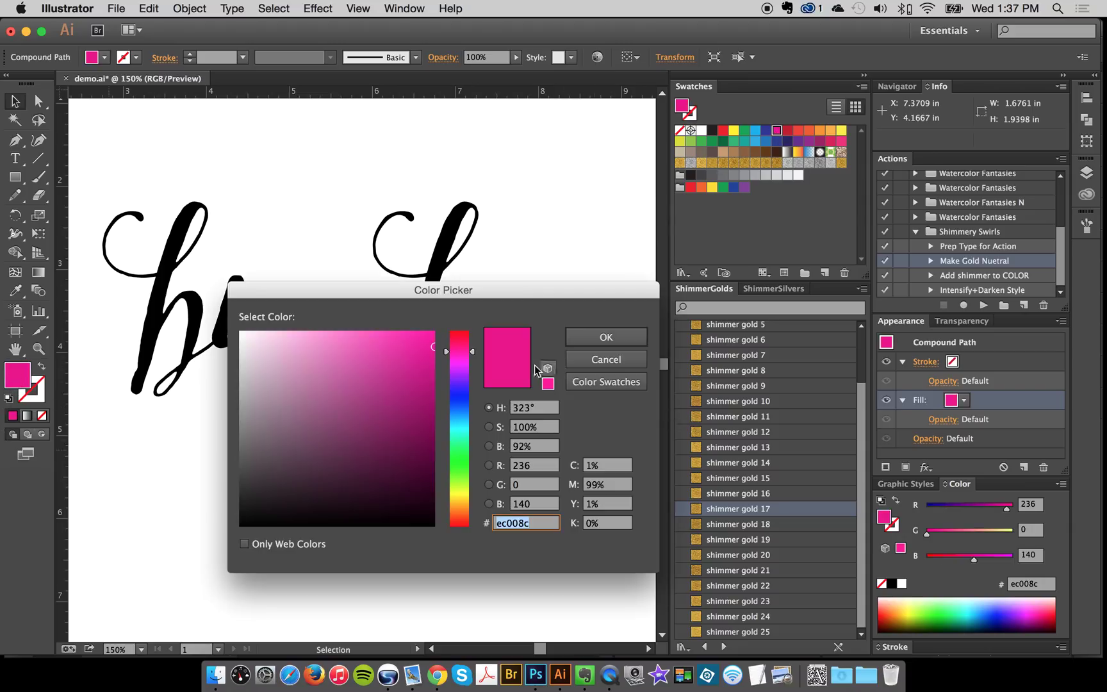
pyautogui.click(409, 362)
pyautogui.click(459, 359)
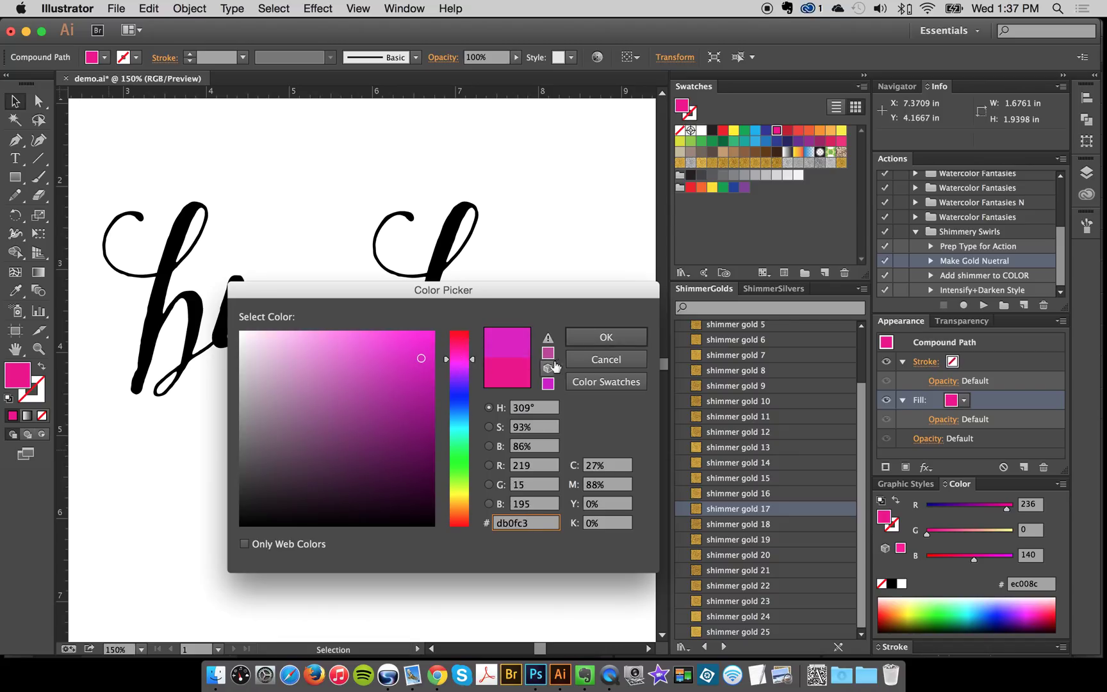
pyautogui.click(606, 360)
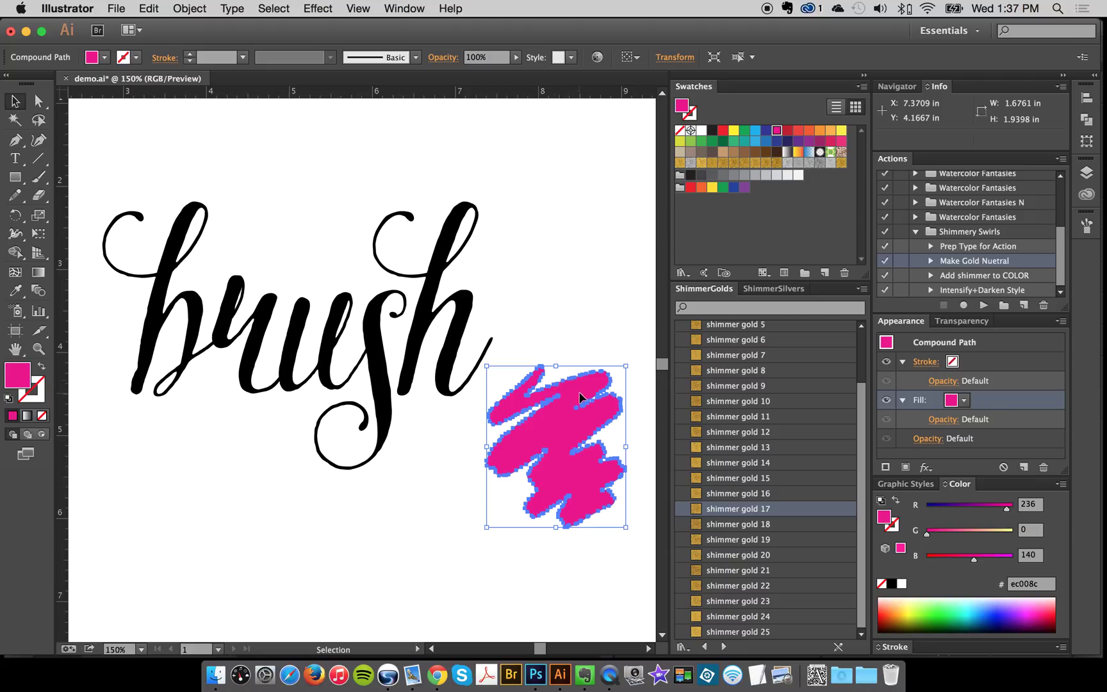
# Run the Add shimmer to COLOR action from the Shimmery Swirls set on the magenta scribble
pyautogui.moveTo(595, 309); pyautogui.dragTo(595, 480)
pyautogui.click(993, 276)
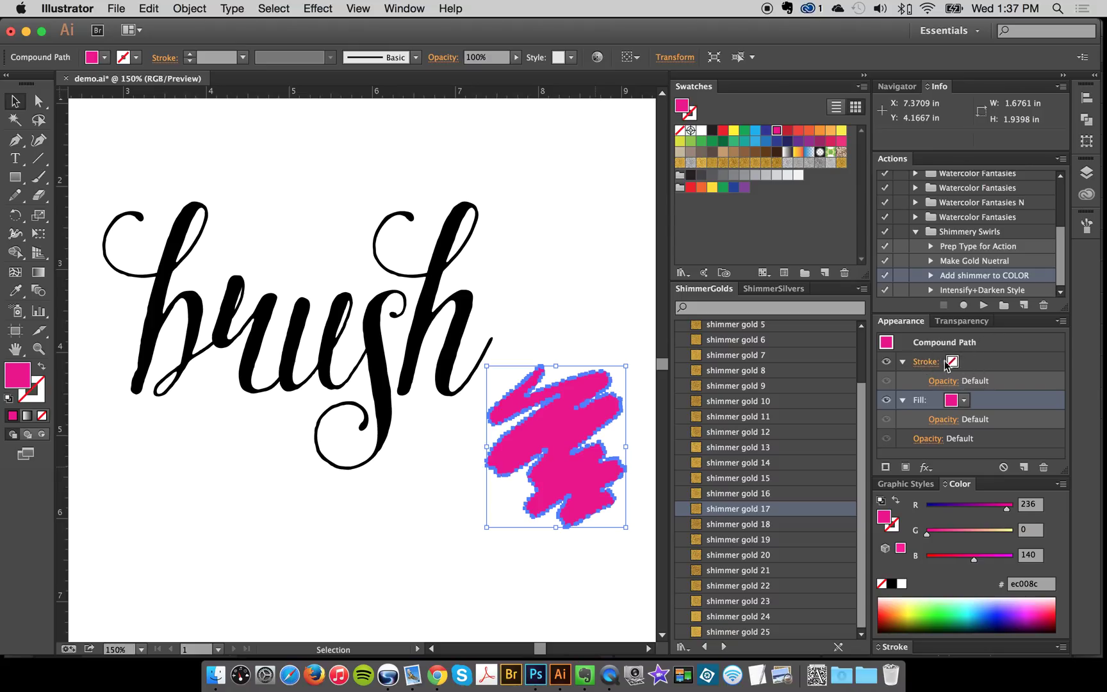
pyautogui.click(562, 309)
pyautogui.moveTo(557, 296); pyautogui.dragTo(621, 539)
pyautogui.click(983, 306)
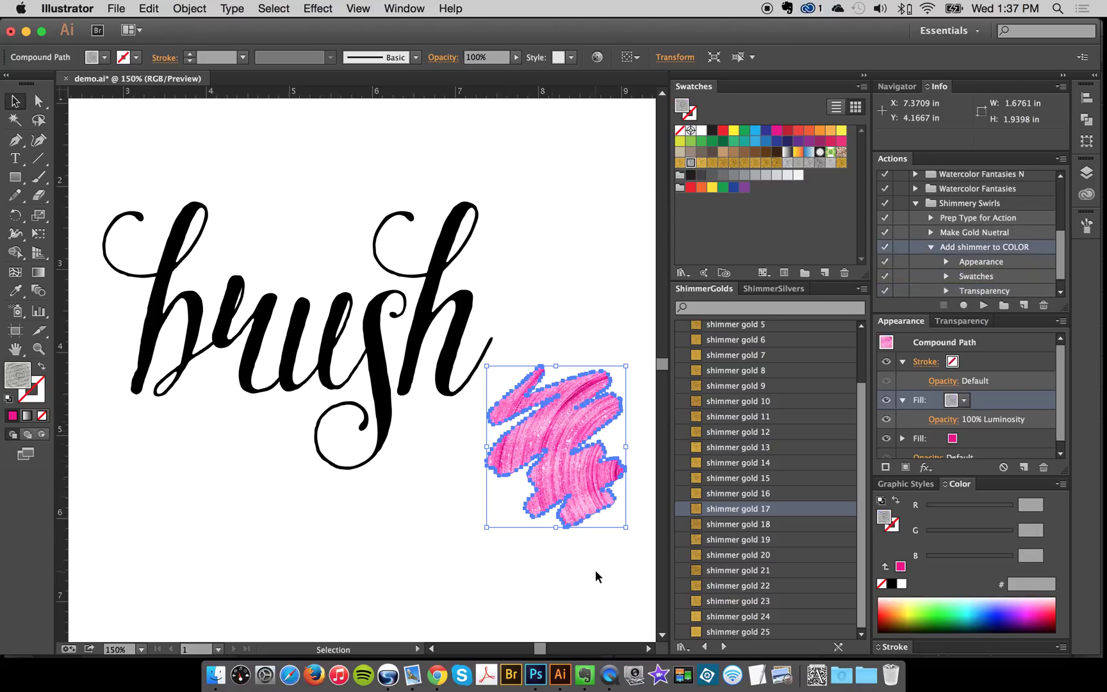
pyautogui.click(570, 344)
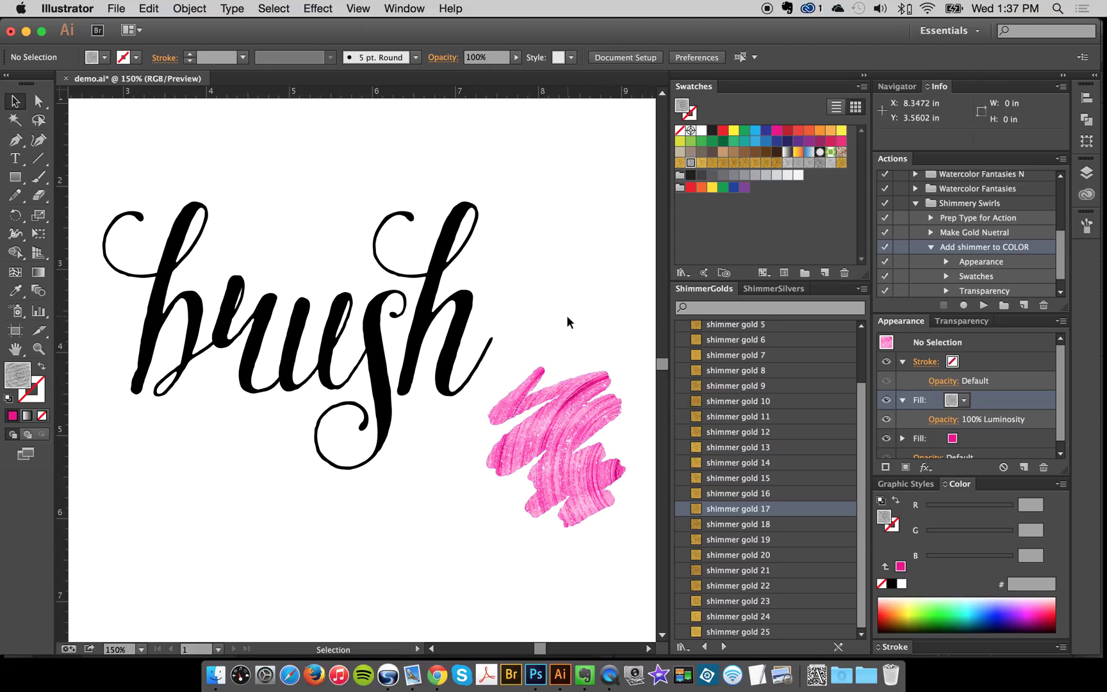
# Change the blend mode of the scribble's silver shimmer fill to Hard Light
pyautogui.moveTo(566, 315); pyautogui.dragTo(602, 384)
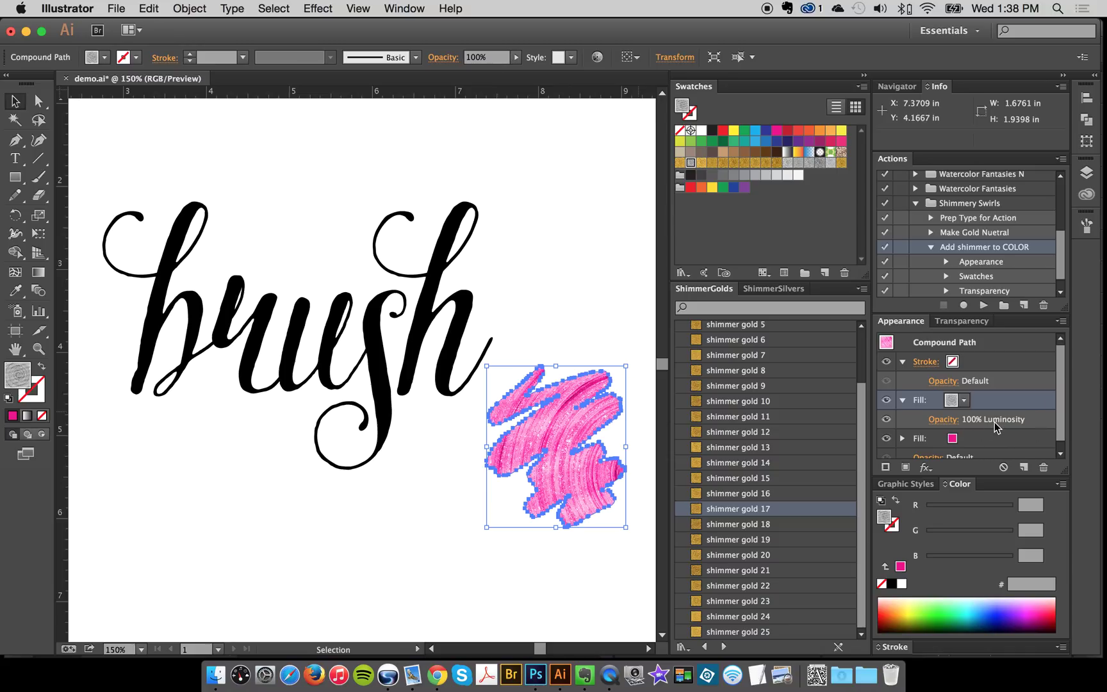
pyautogui.click(942, 422)
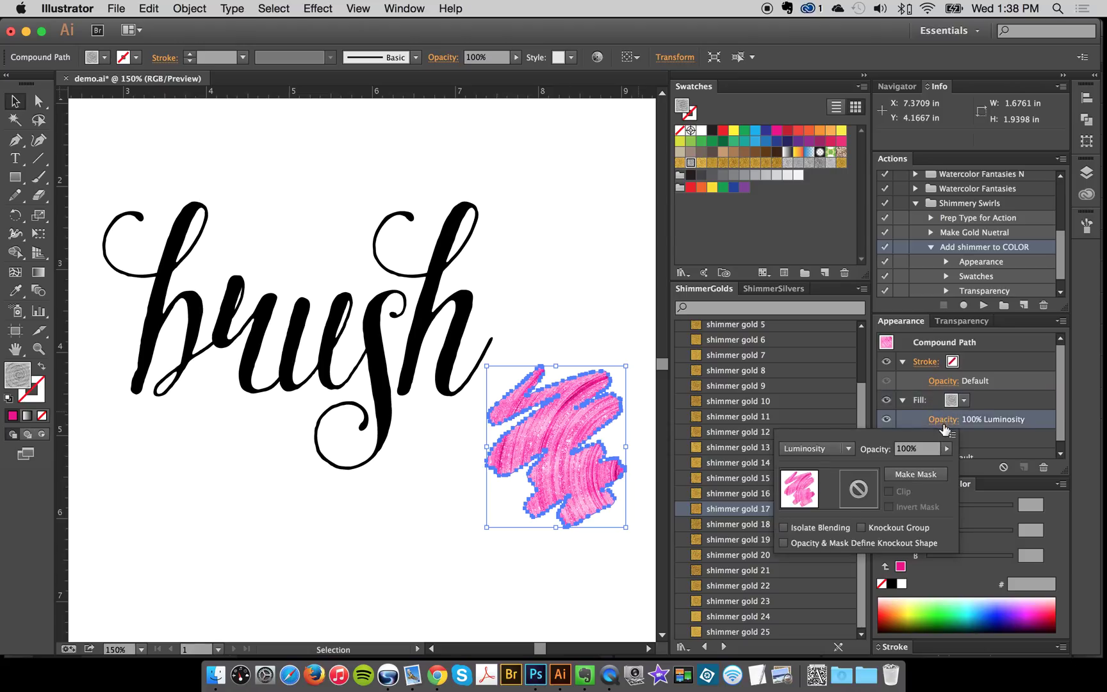
pyautogui.click(825, 450)
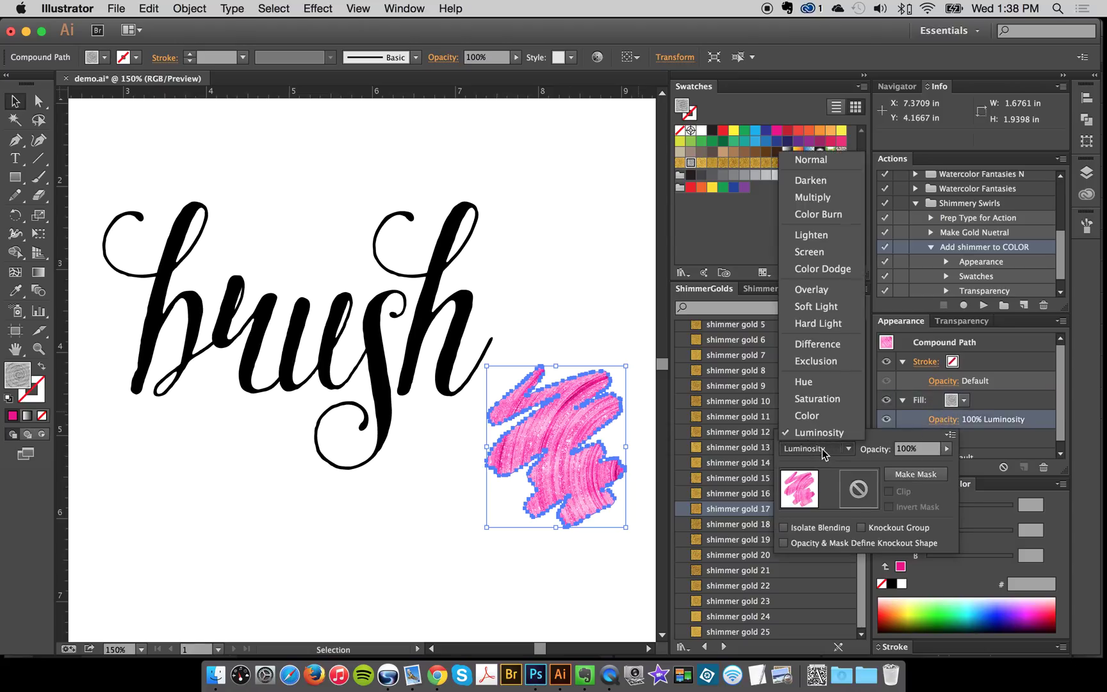
pyautogui.click(825, 326)
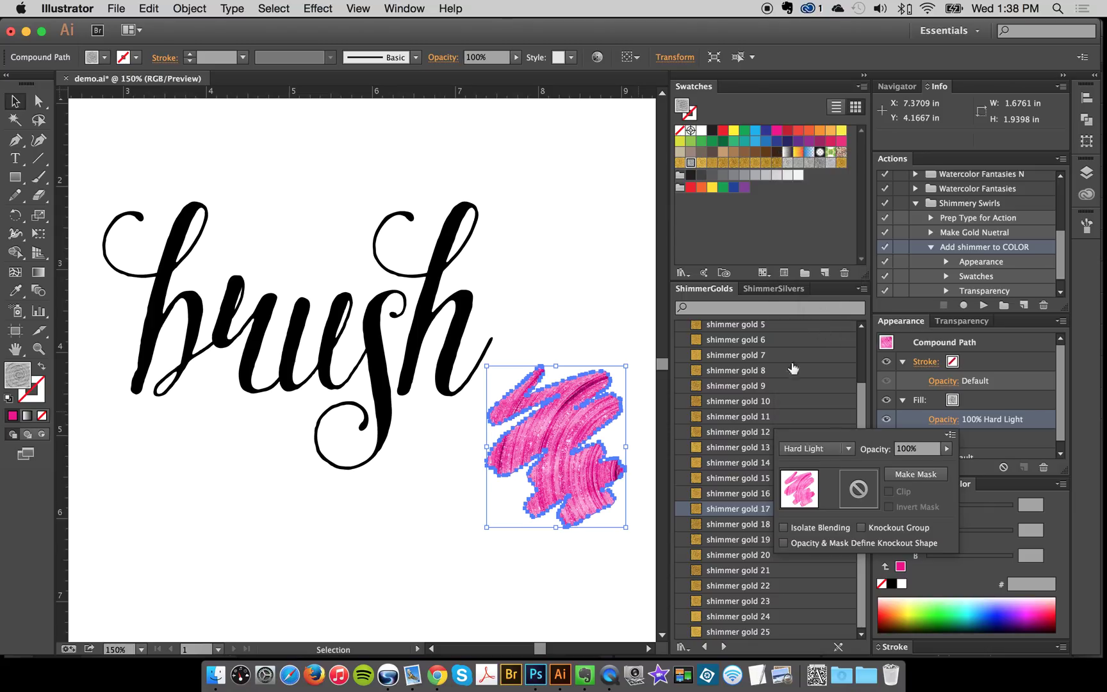
pyautogui.click(579, 327)
pyautogui.click(601, 315)
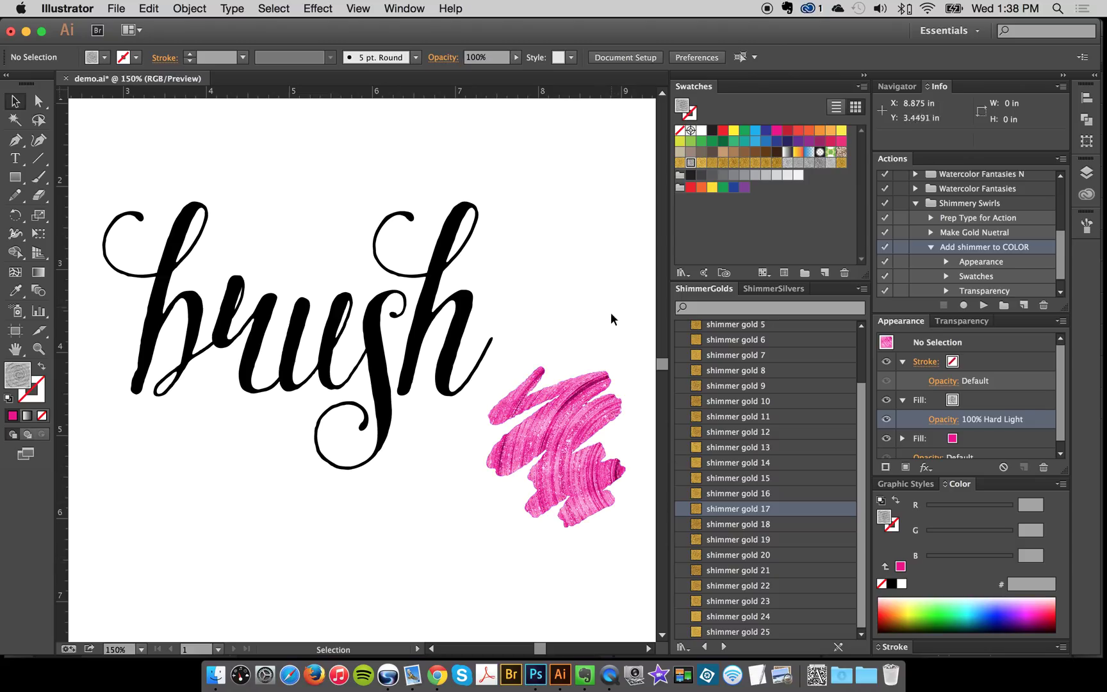
# Run the Intensify+Darken Style action on the scribble's silver shimmer fill
pyautogui.press('super+a')
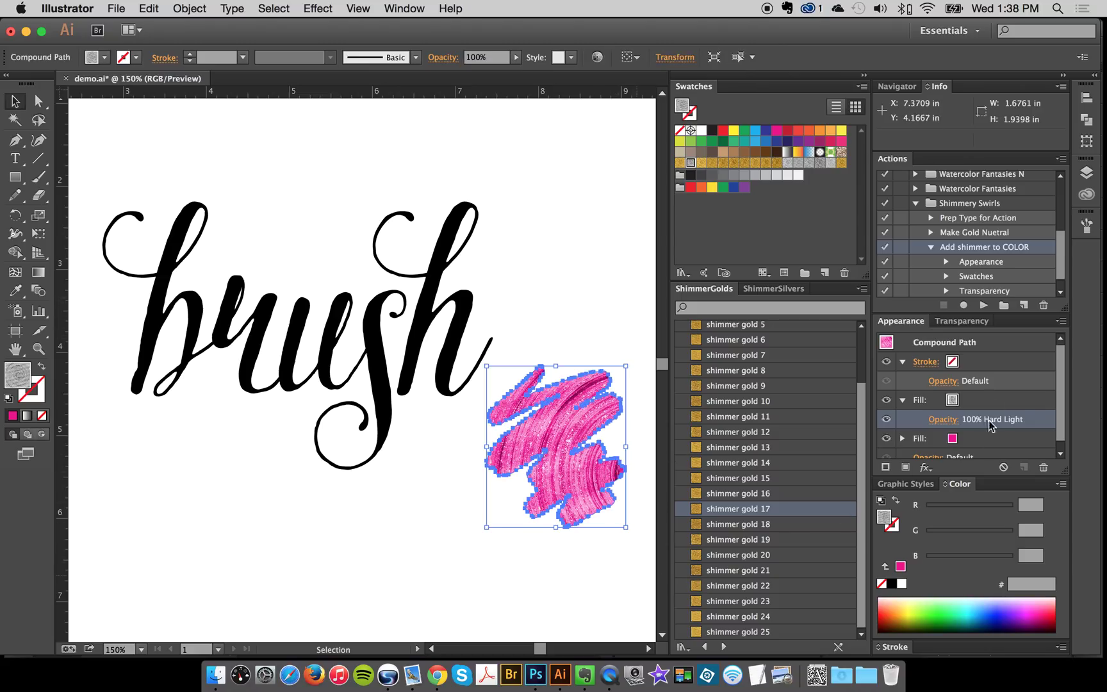
pyautogui.click(931, 247)
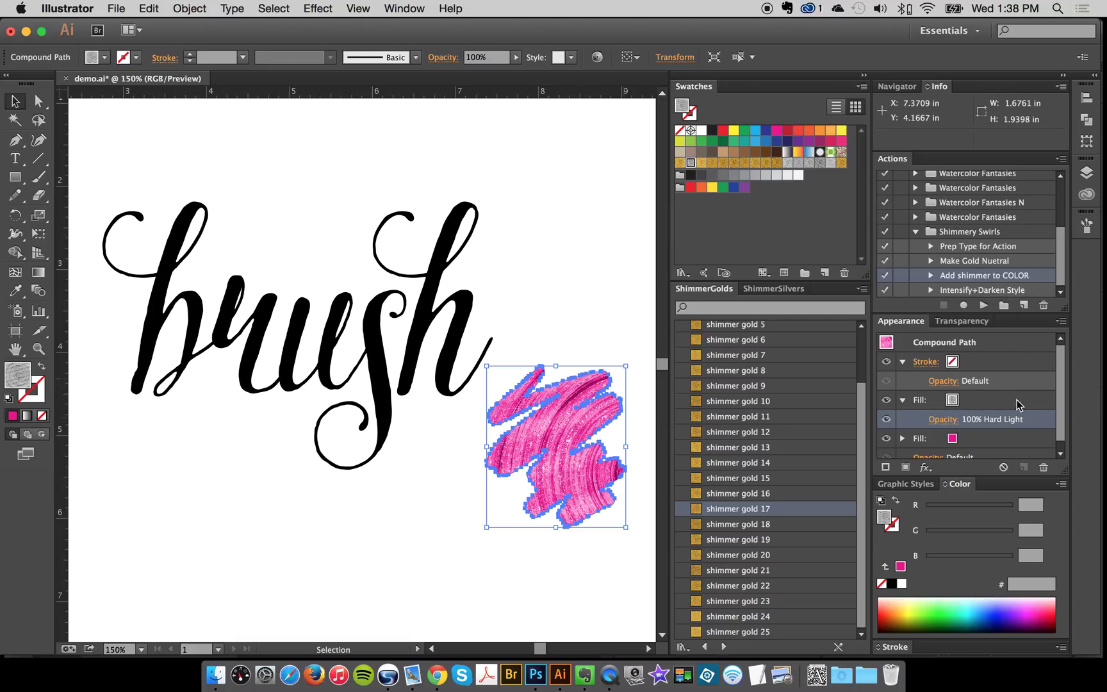
pyautogui.click(979, 402)
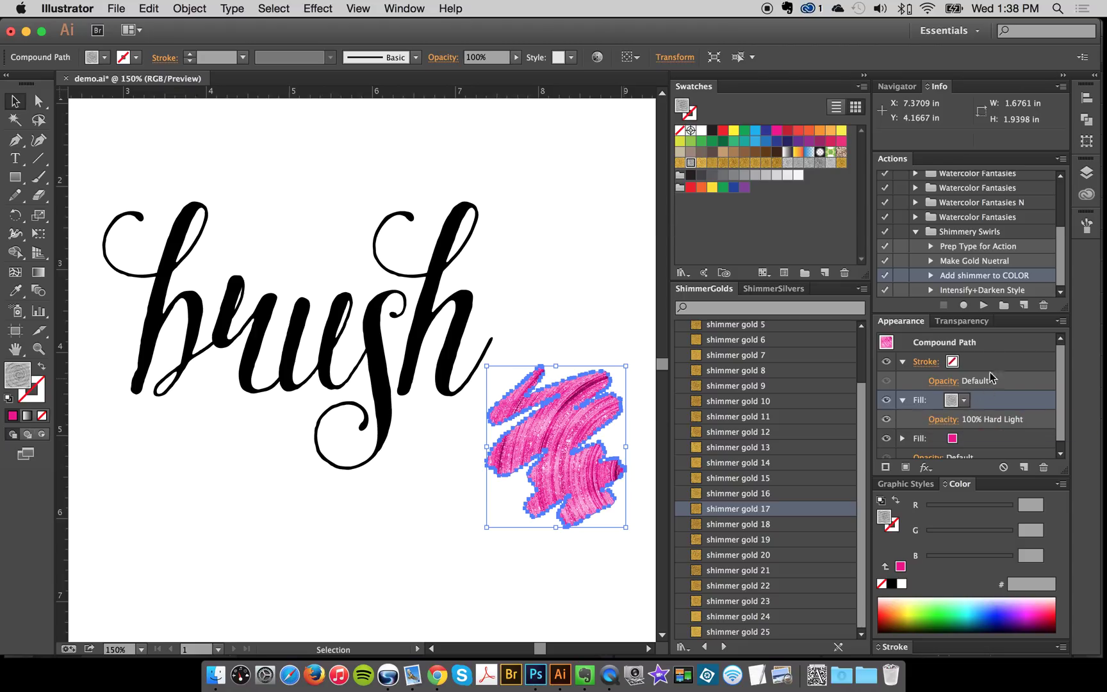
pyautogui.click(985, 292)
pyautogui.click(984, 305)
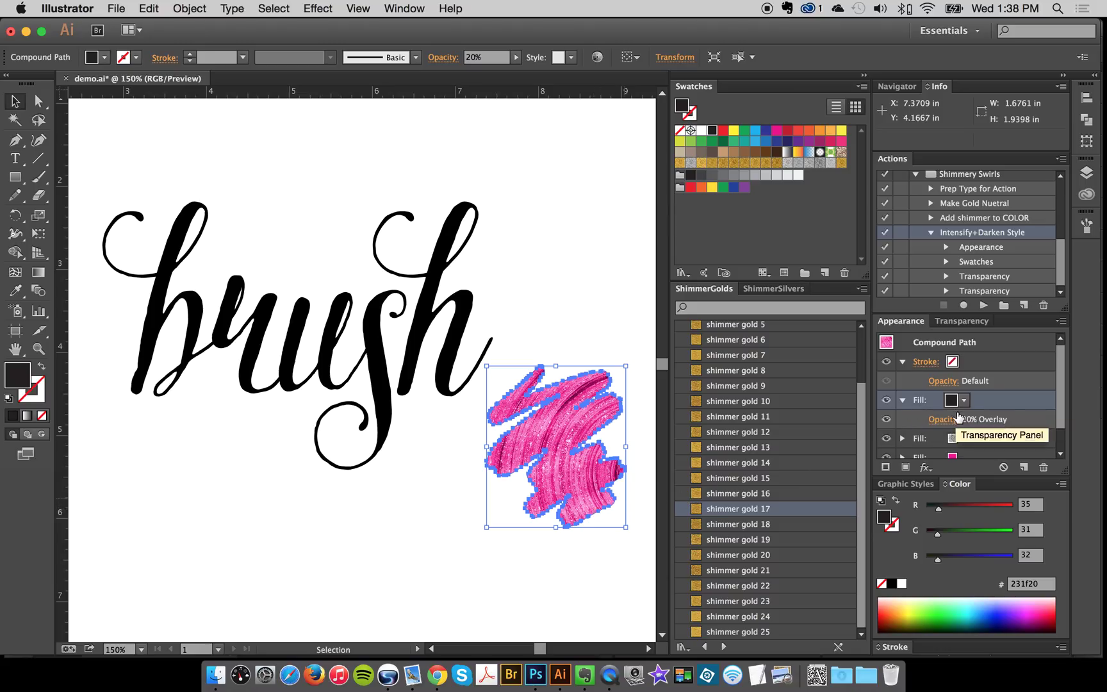
pyautogui.scroll(-1, 957, 412)
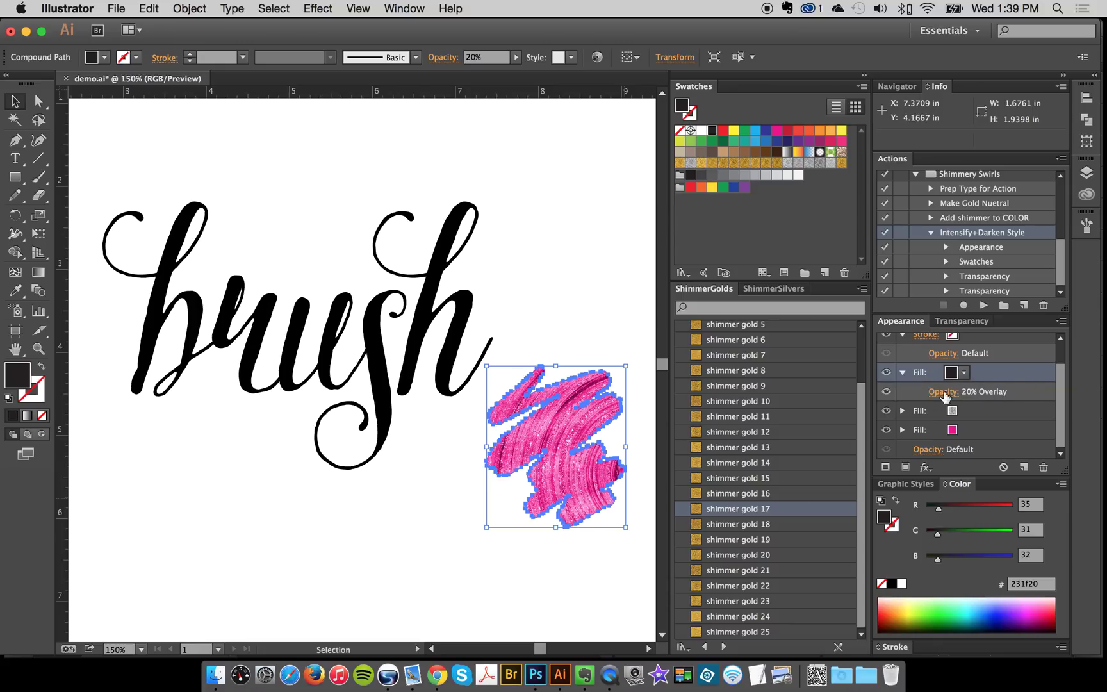
pyautogui.click(620, 507)
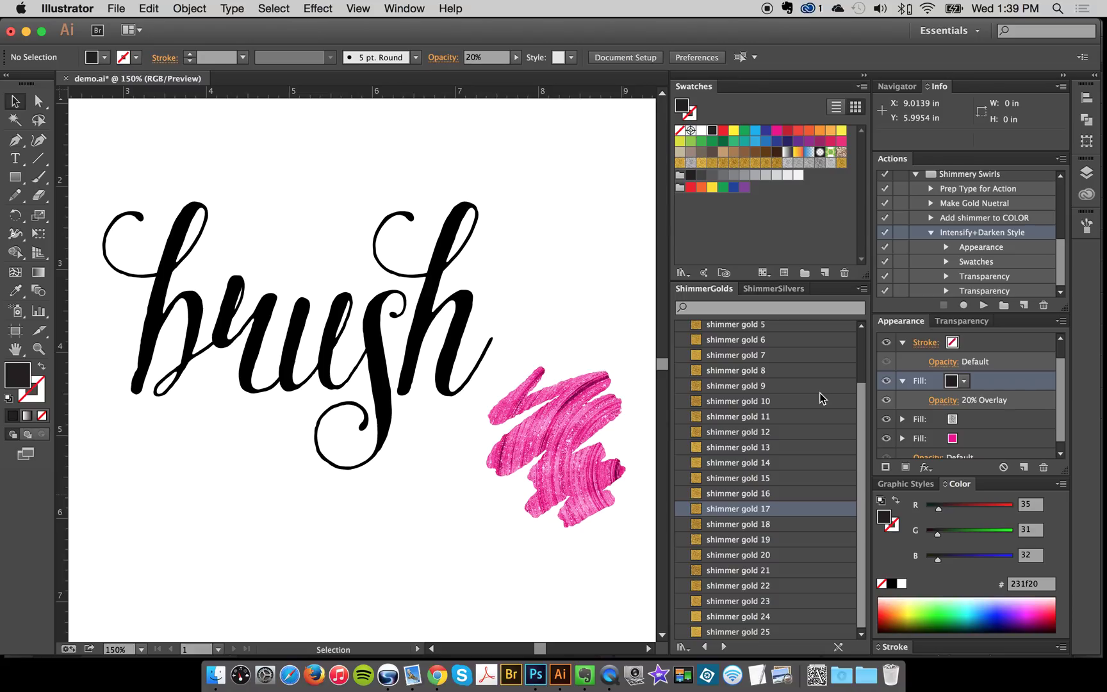
# Try ShimmerGolds patterns on the "brush" lettering, including shimmer gold 9 and 13, and end on shimmer gold 15
pyautogui.click(932, 231)
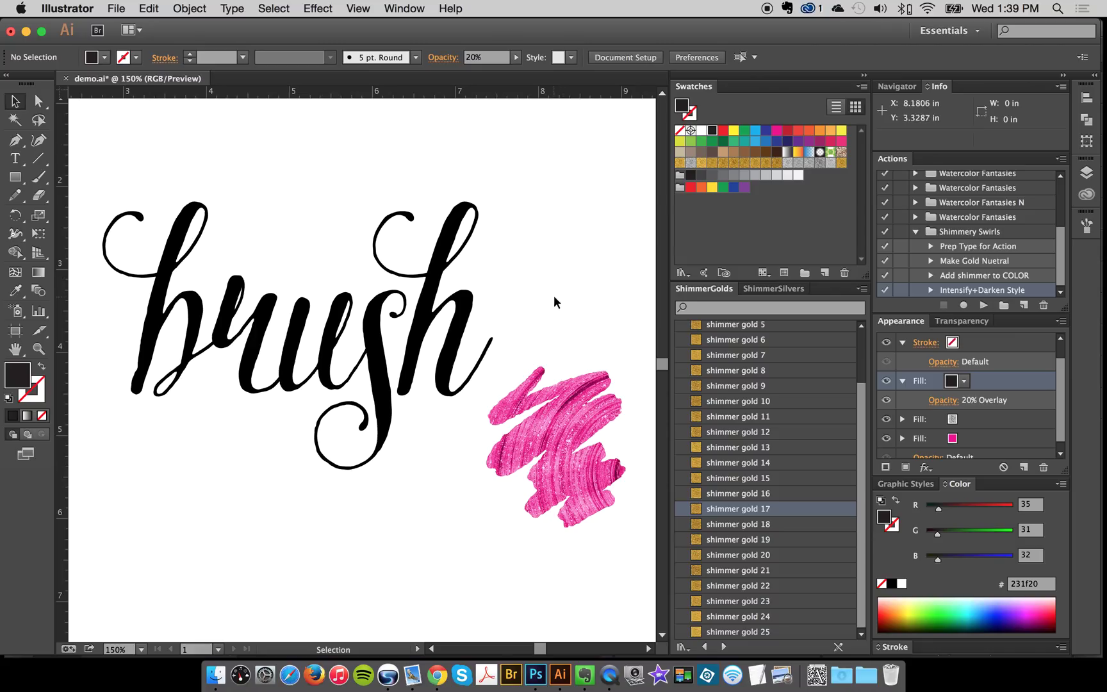
pyautogui.moveTo(269, 151)
pyautogui.mouseDown()
pyautogui.moveTo(346, 316)
pyautogui.moveTo(354, 455)
pyautogui.mouseUp()
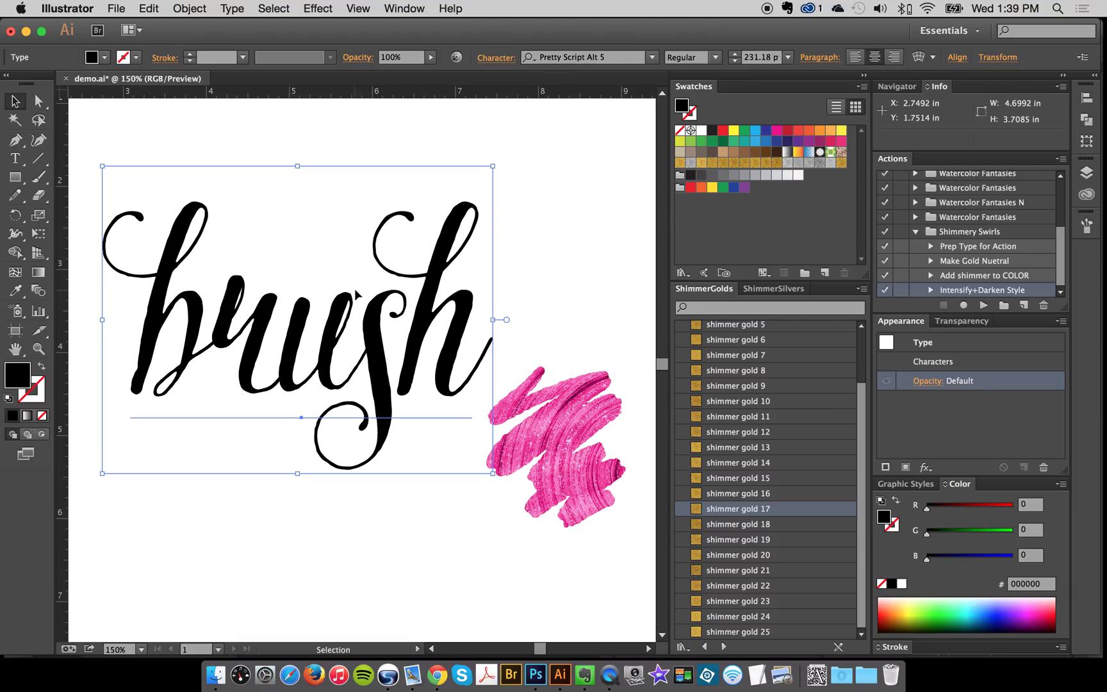
pyautogui.click(738, 386)
pyautogui.click(755, 447)
pyautogui.click(759, 478)
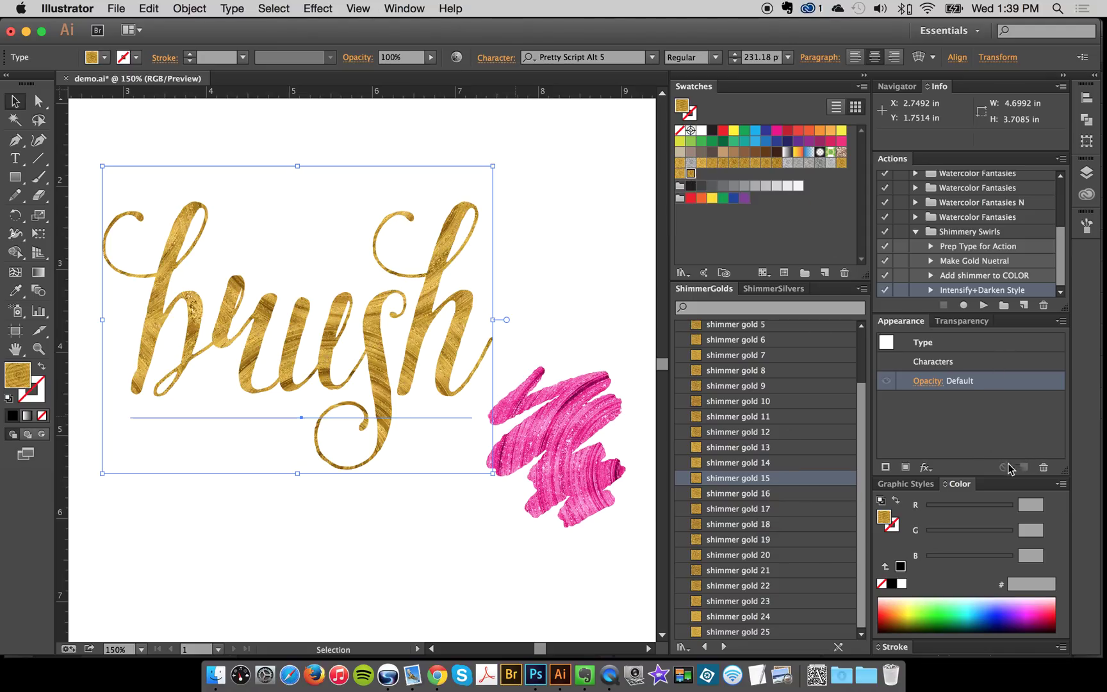
# Fill the "brush" lettering with the near-black swatch (#231f20) and choose the Prep Type for Action action without running it
pyautogui.click(691, 186)
pyautogui.click(587, 266)
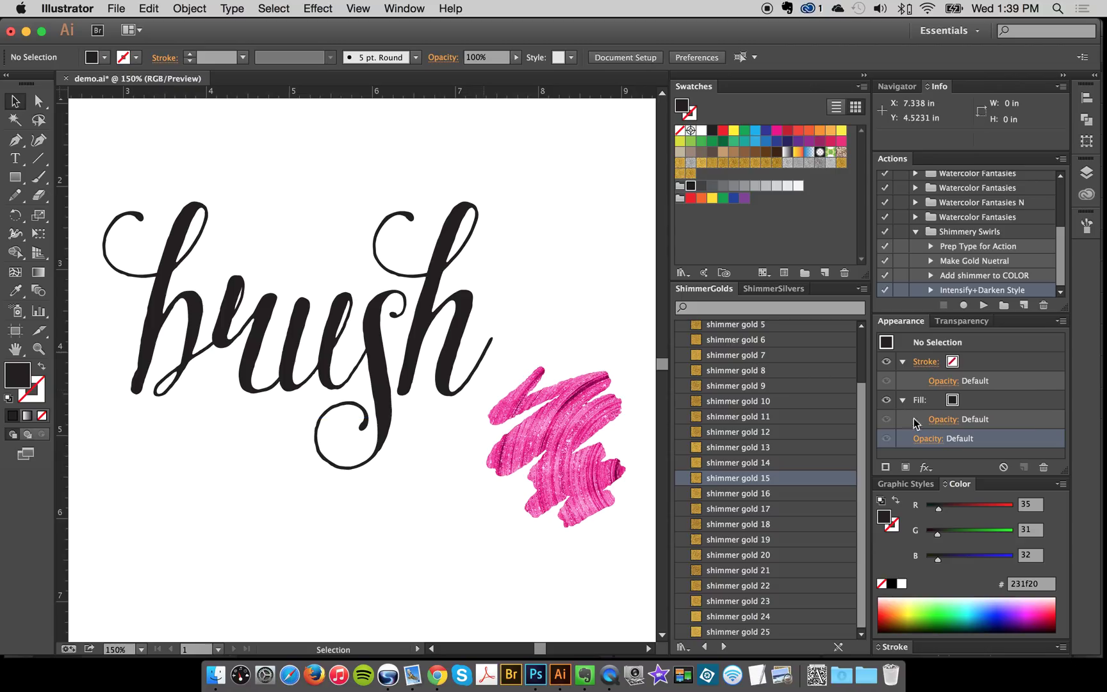
pyautogui.moveTo(550, 174)
pyautogui.mouseDown()
pyautogui.moveTo(433, 248)
pyautogui.moveTo(410, 288)
pyautogui.mouseUp()
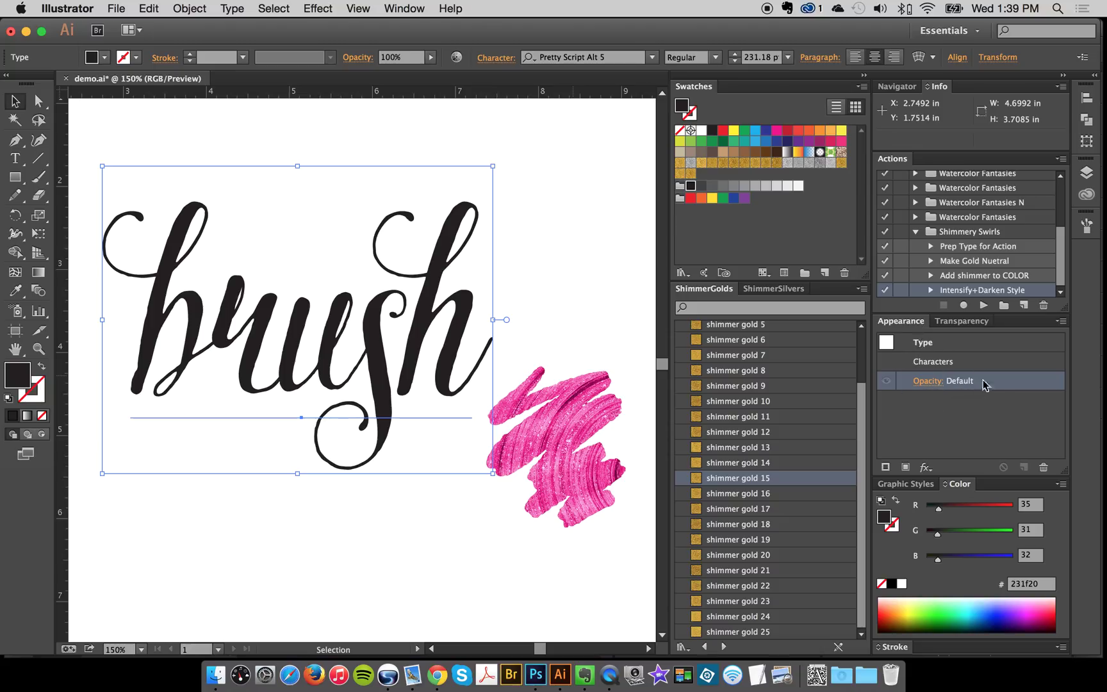
pyautogui.click(980, 247)
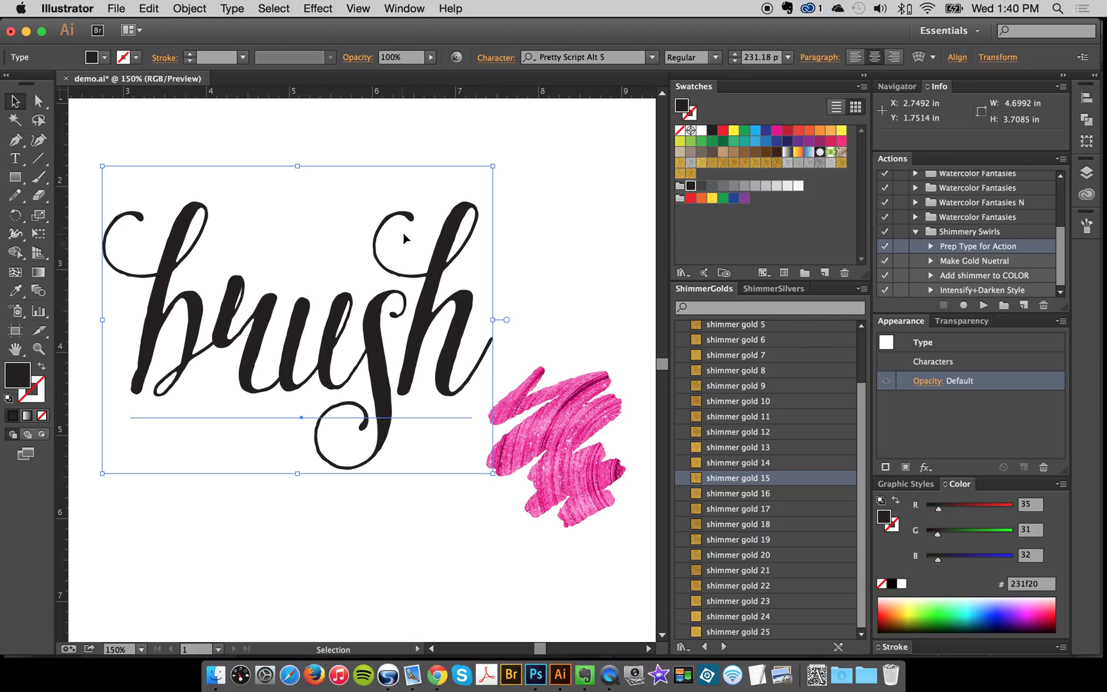
# Try shimmer gold 23 and shimmer gold 8 as the lettering's fill and end on shimmer gold 3
pyautogui.moveTo(563, 186)
pyautogui.mouseDown()
pyautogui.moveTo(387, 314)
pyautogui.moveTo(433, 306)
pyautogui.mouseUp()
pyautogui.click(731, 385)
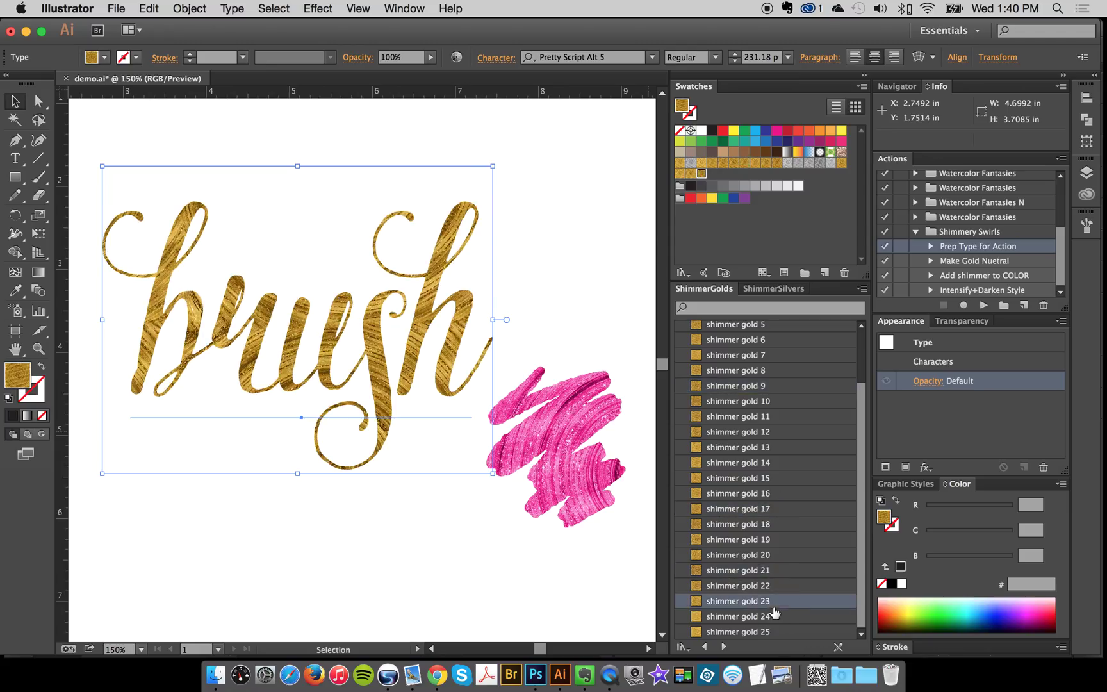
pyautogui.scroll(3, 774, 452)
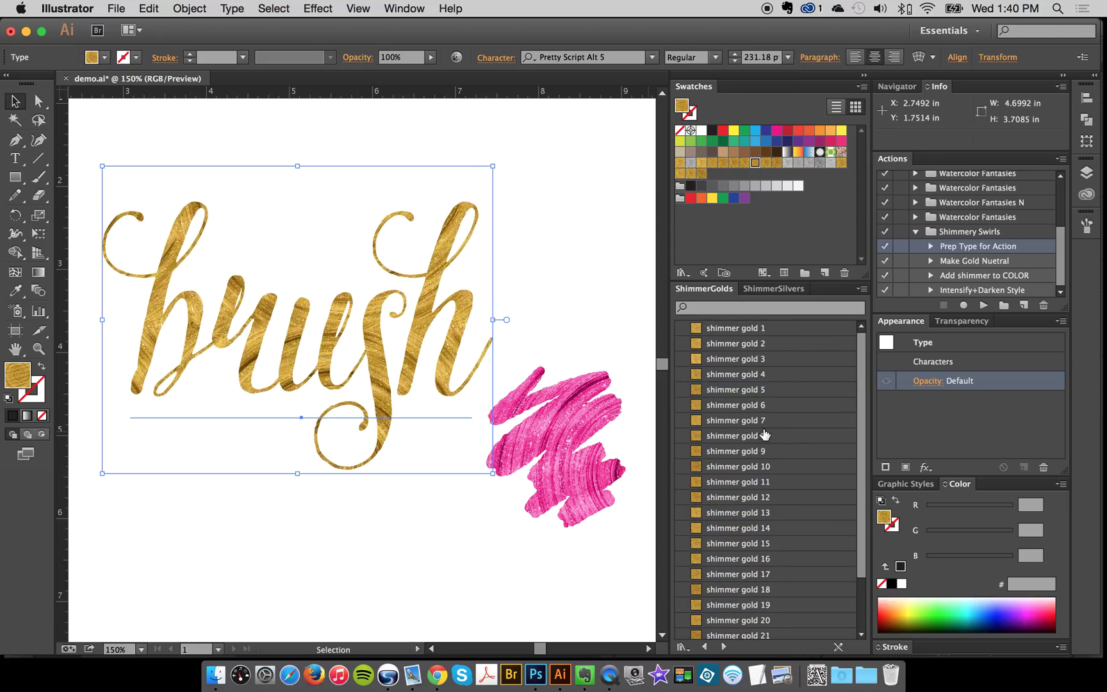
pyautogui.click(764, 436)
pyautogui.click(765, 359)
# Move the gold "brush" lettering down about 0.5 in on the artboard and deselect it
pyautogui.click(383, 259)
pyautogui.moveTo(382, 259); pyautogui.dragTo(382, 255)
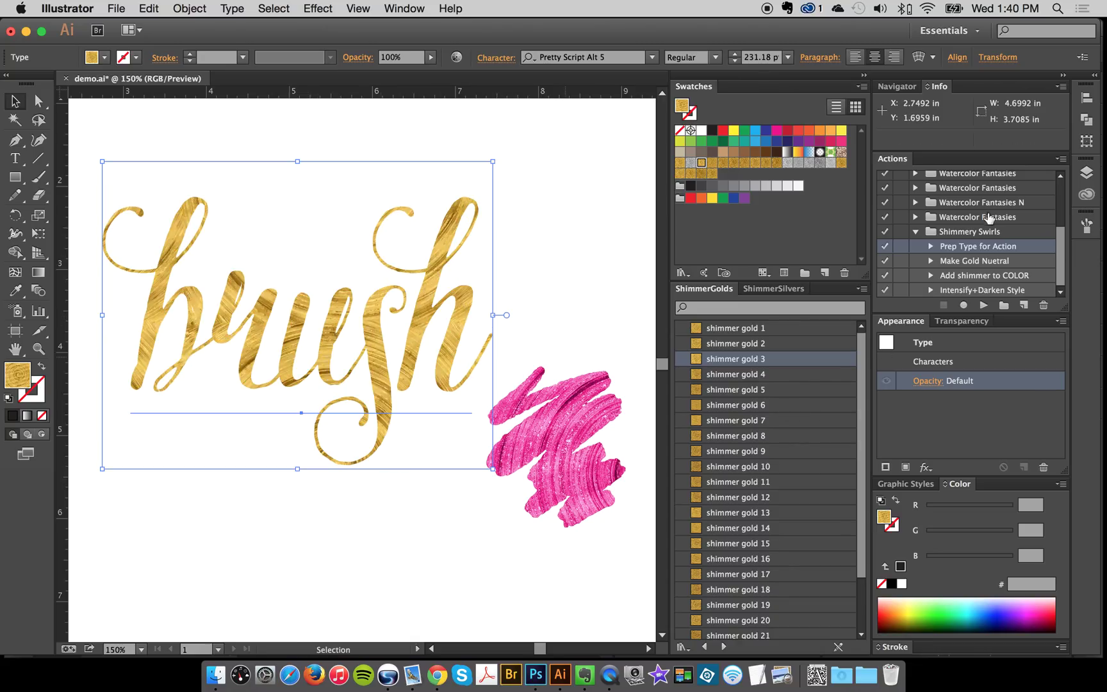
pyautogui.moveTo(383, 316); pyautogui.dragTo(377, 363)
pyautogui.click(570, 235)
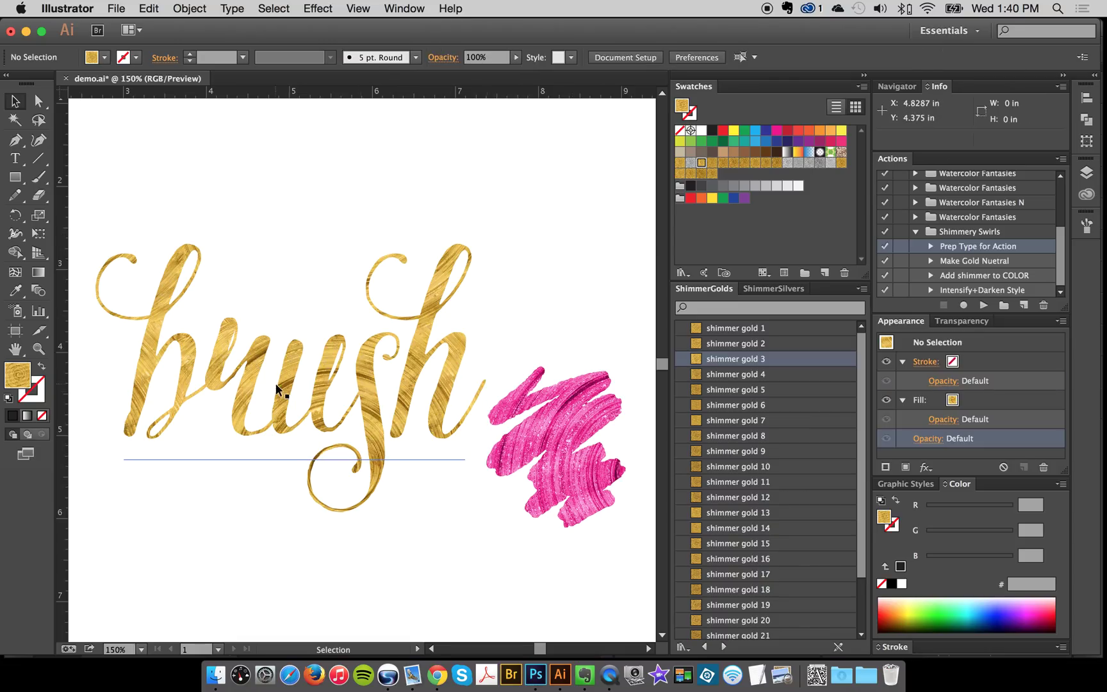
# Try several ShimmerSilvers patterns on the "brush" lettering, including shimmer silver 16, and end on shimmer silver 19
pyautogui.click(296, 385)
pyautogui.click(775, 289)
pyautogui.click(747, 340)
pyautogui.click(748, 401)
pyautogui.click(751, 447)
pyautogui.click(750, 493)
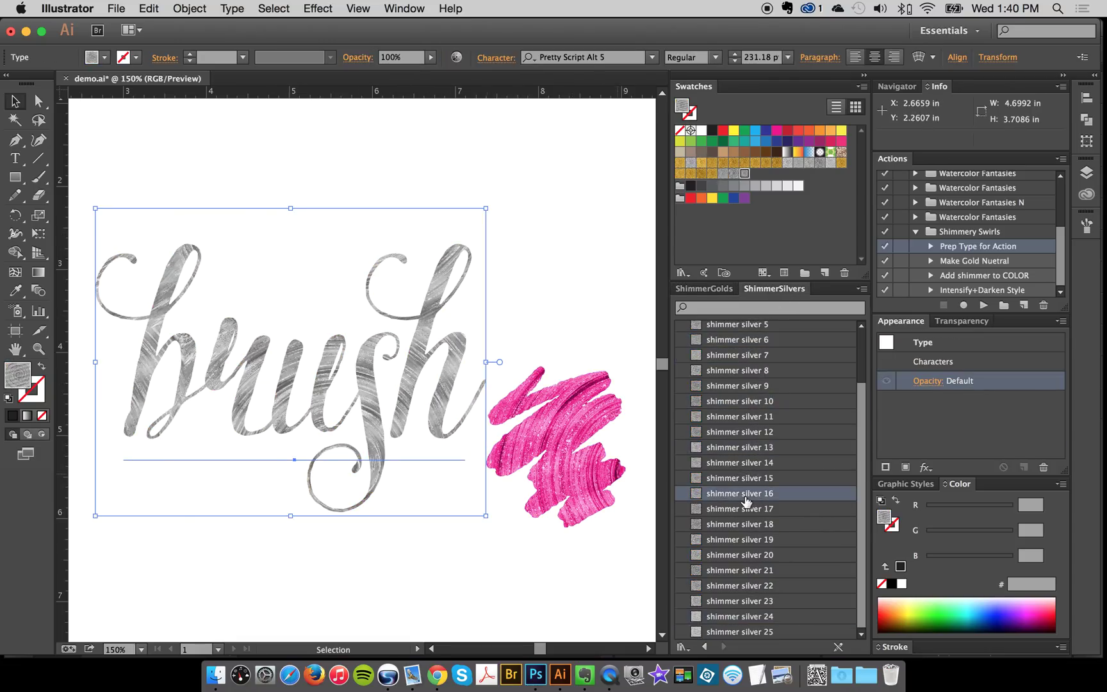
pyautogui.click(759, 539)
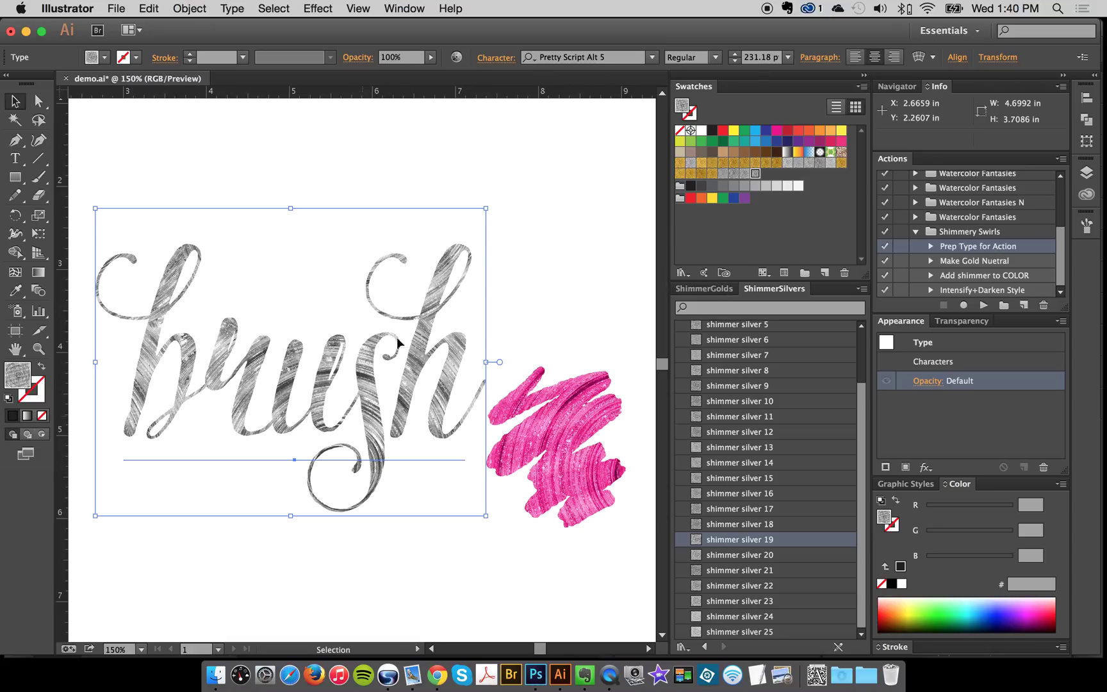
# Move the silver lettering up about 0.5 in and undo the move
pyautogui.click(366, 417)
pyautogui.click(346, 371)
pyautogui.moveTo(317, 398); pyautogui.dragTo(321, 358)
pyautogui.click(590, 301)
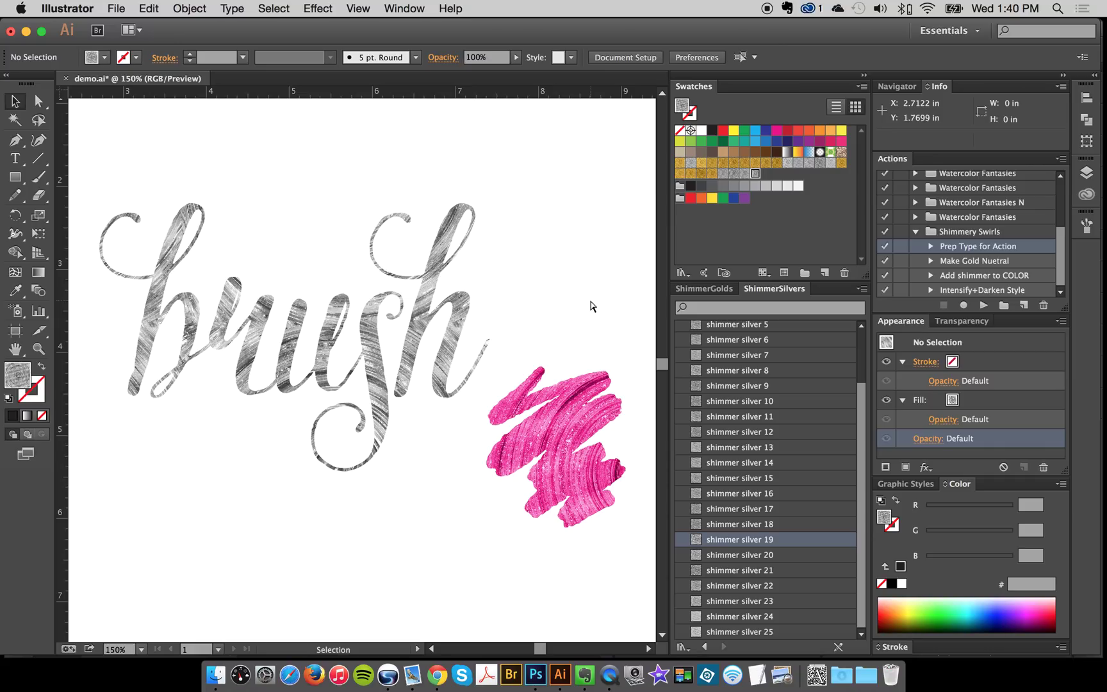
pyautogui.press('super+z')
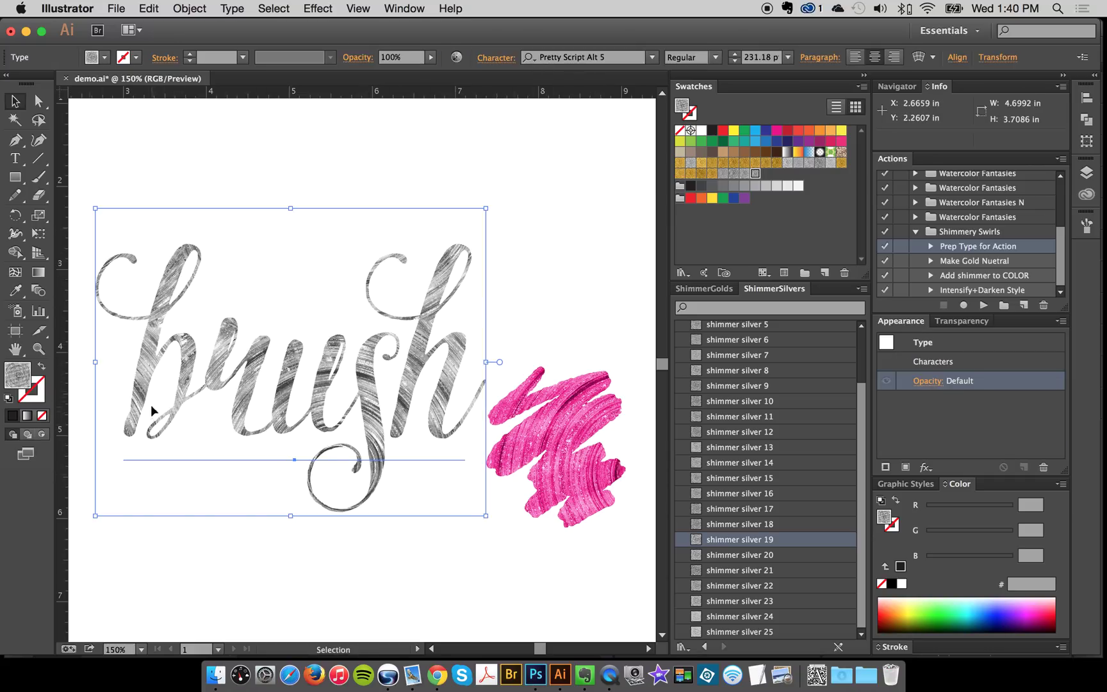
# Select the silver "brush" lettering and fill it with the near-black swatch (#231f20)
pyautogui.moveTo(528, 215); pyautogui.dragTo(375, 312)
pyautogui.click(542, 217)
pyautogui.moveTo(542, 216)
pyautogui.mouseDown()
pyautogui.moveTo(408, 317)
pyautogui.moveTo(396, 520)
pyautogui.mouseUp()
pyautogui.click(690, 186)
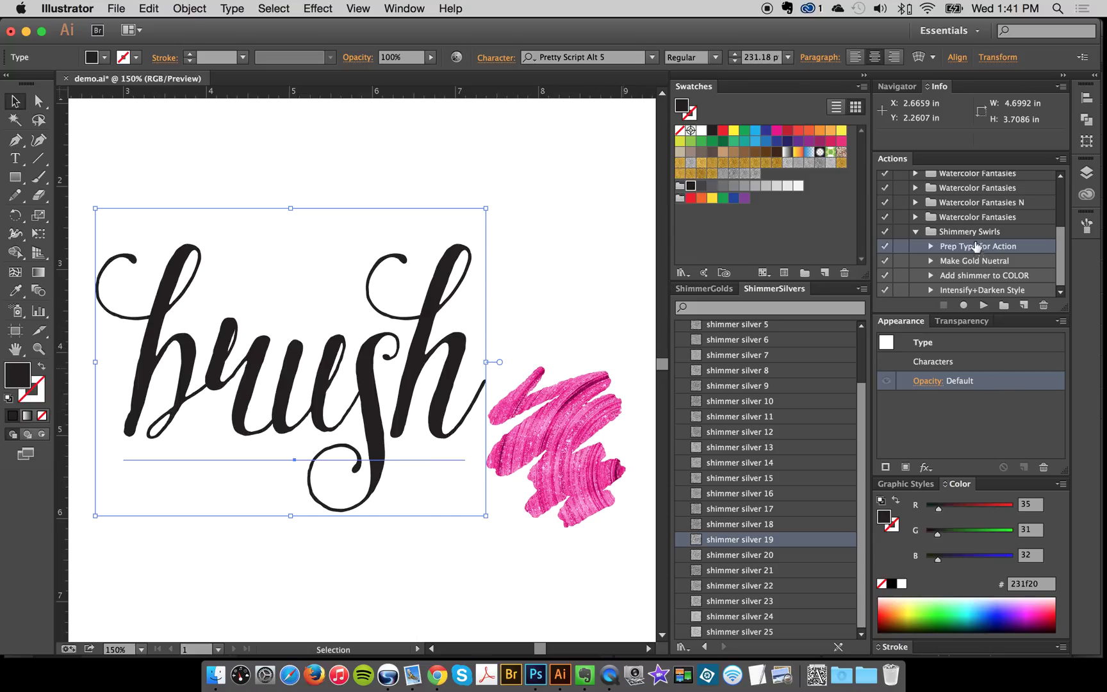
# Run the Prep Type for Action action on the lettering and change its fill to blue (#1700df)
pyautogui.click(984, 305)
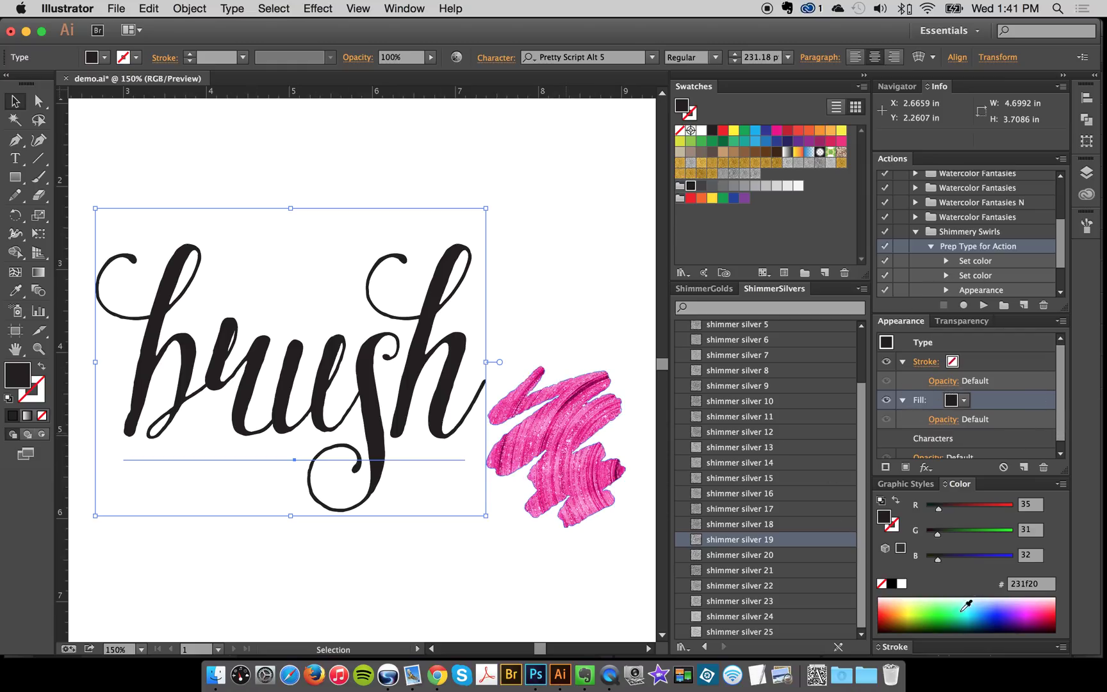
pyautogui.click(1003, 613)
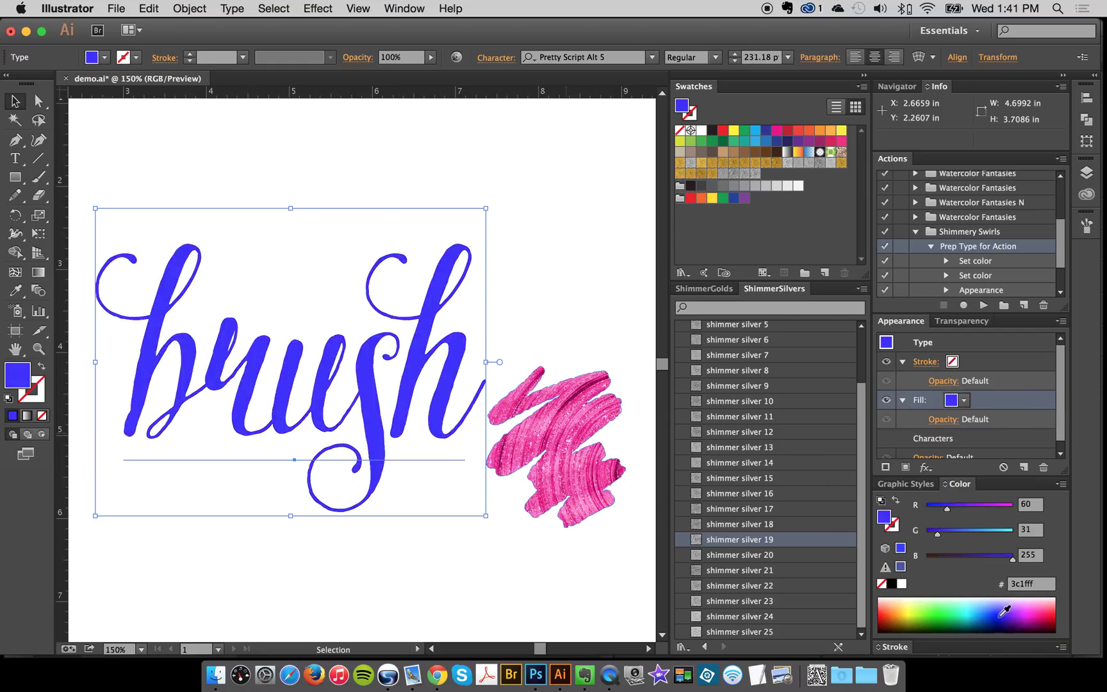
pyautogui.click(1002, 617)
pyautogui.press('super+shift+a')
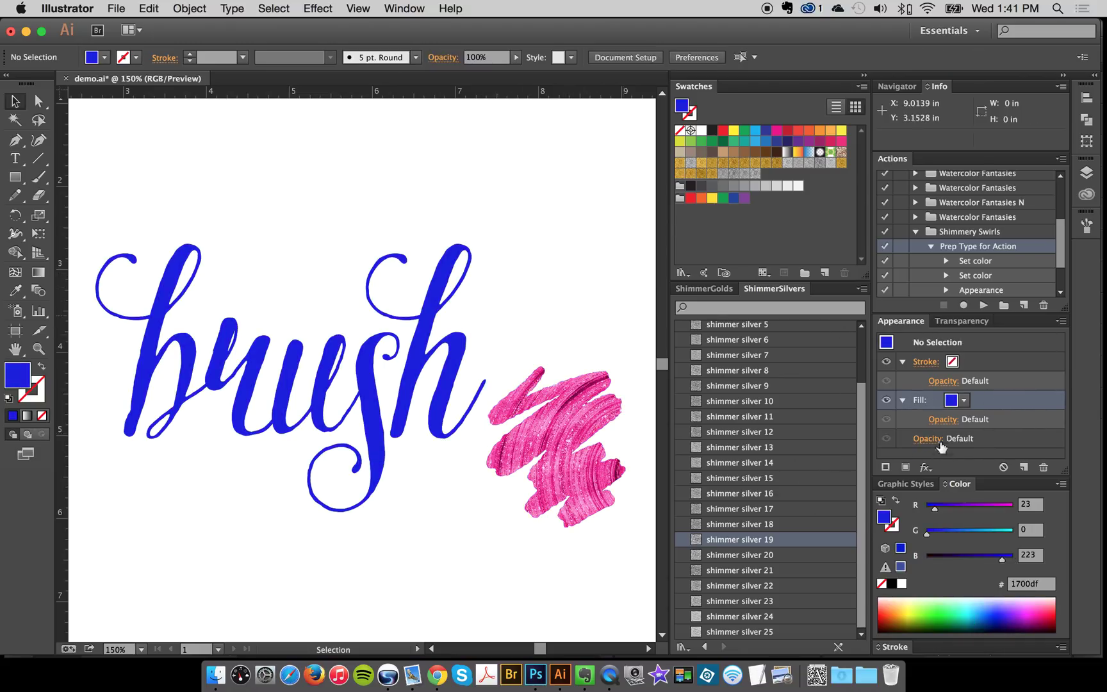
# Run the Add shimmer to COLOR action from the Shimmery Swirls set on the blue "brush" lettering
pyautogui.moveTo(522, 237); pyautogui.dragTo(396, 326)
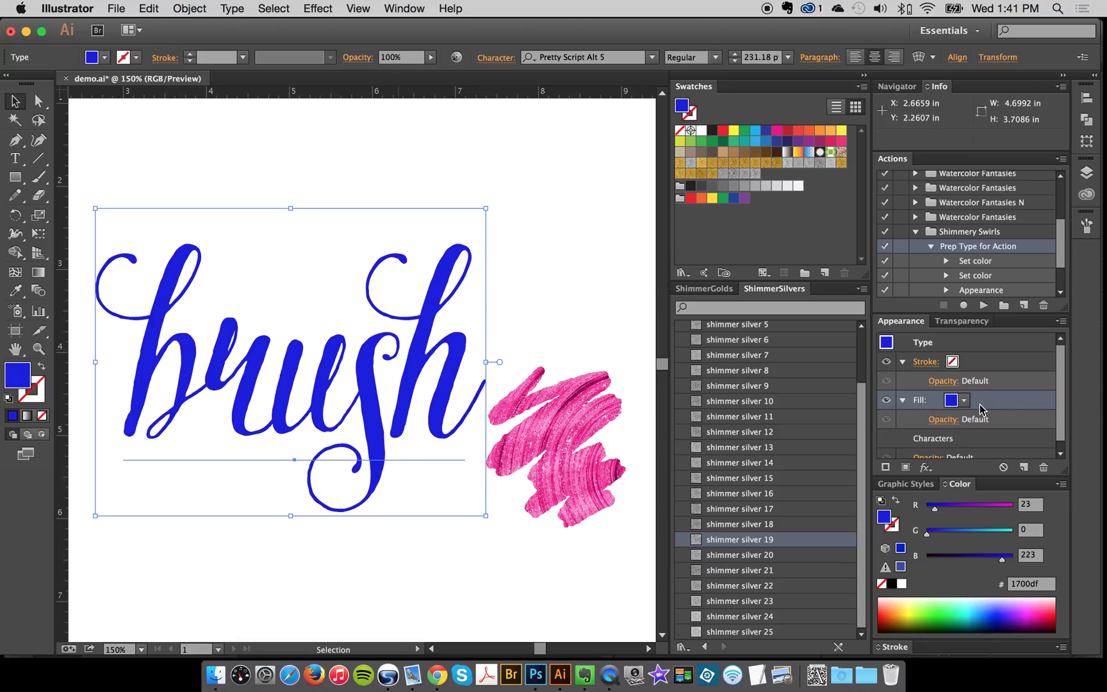
pyautogui.click(932, 247)
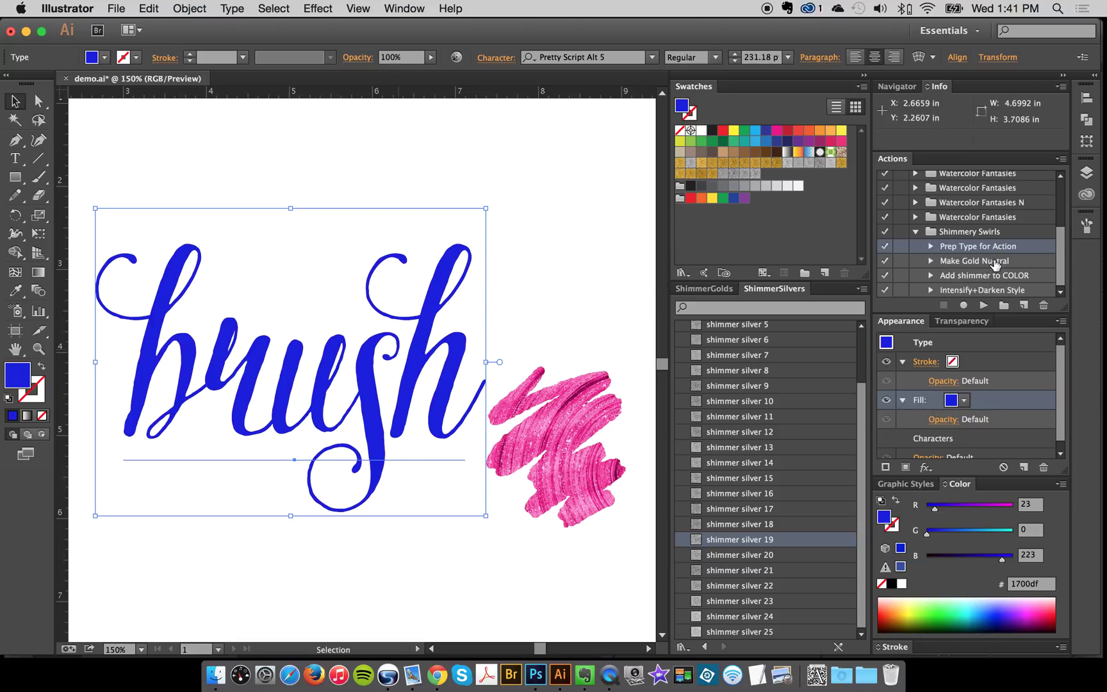
pyautogui.click(983, 277)
pyautogui.click(984, 306)
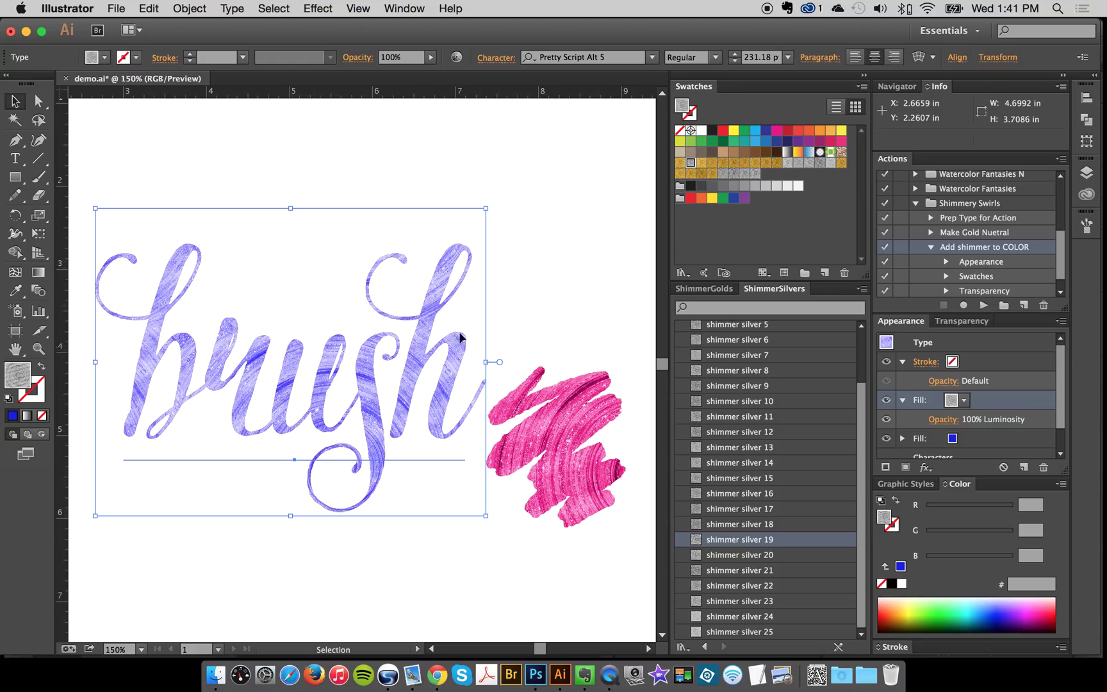
# Change the blend mode of the lettering's silver shimmer fill to Hard Light and deselect the lettering
pyautogui.click(955, 424)
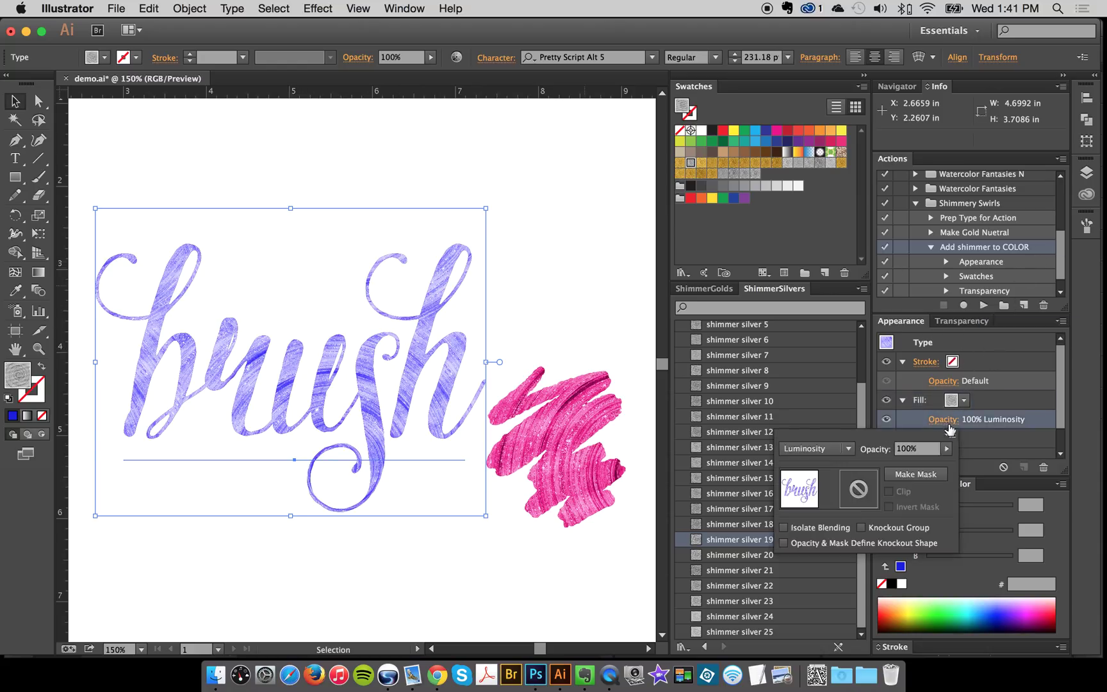
pyautogui.click(830, 448)
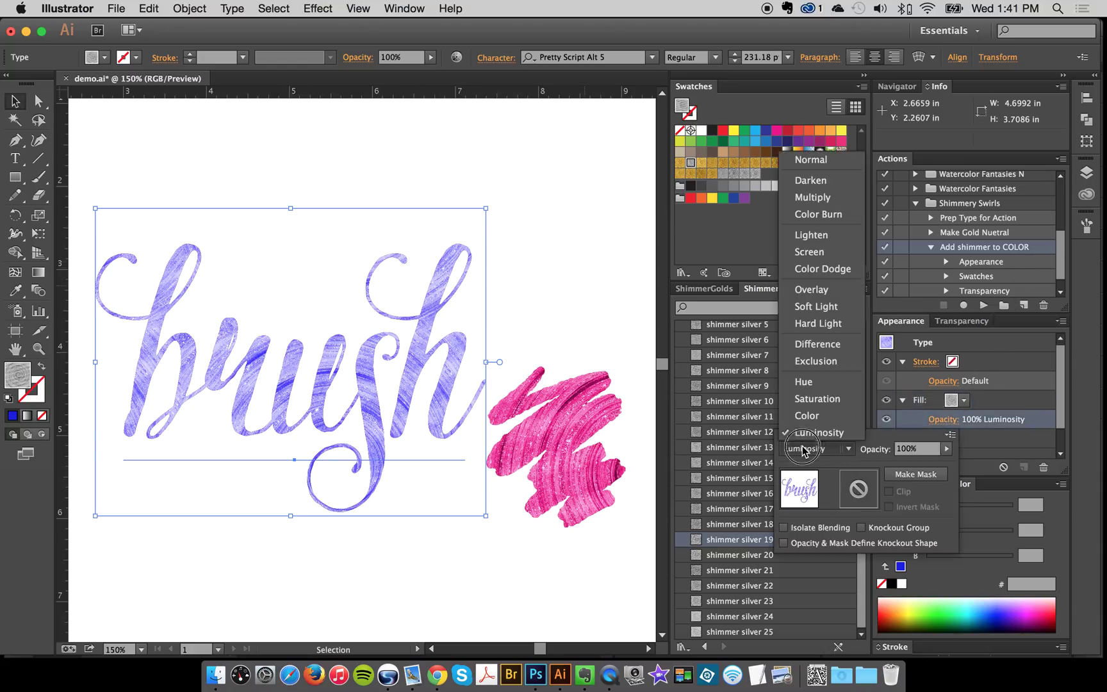
pyautogui.click(818, 323)
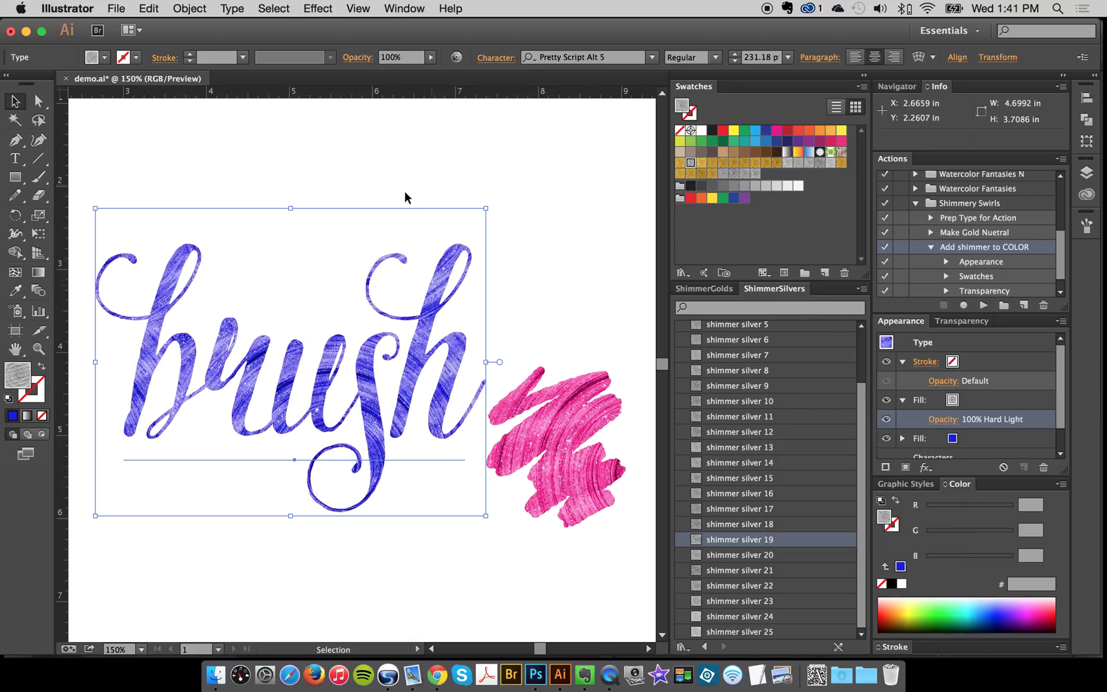
pyautogui.click(511, 291)
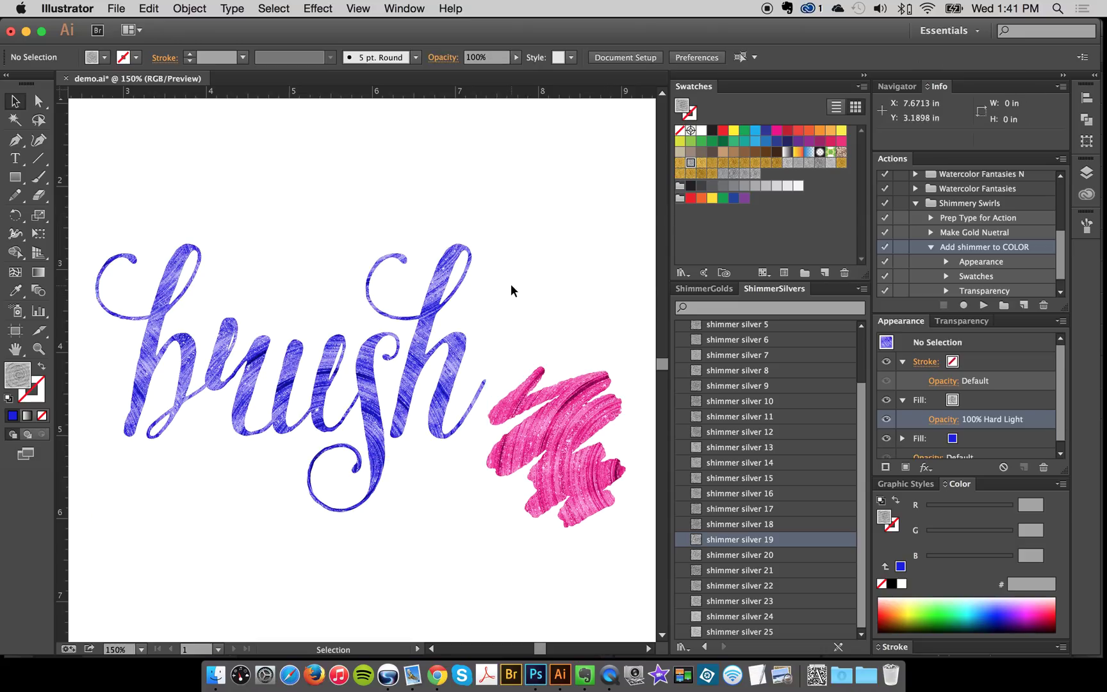
# Clear the lettering's appearance, try shimmer gold 4, 8 and 3 as its fill, and end on shimmer gold 12
pyautogui.click(519, 203)
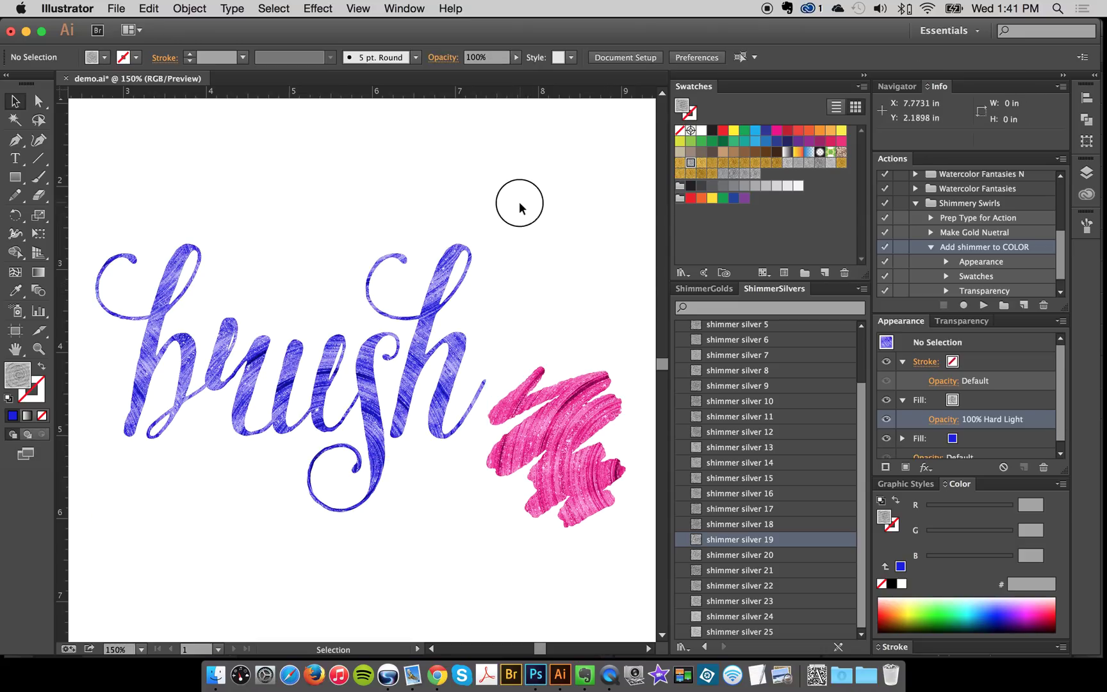
pyautogui.click(1004, 466)
pyautogui.click(705, 289)
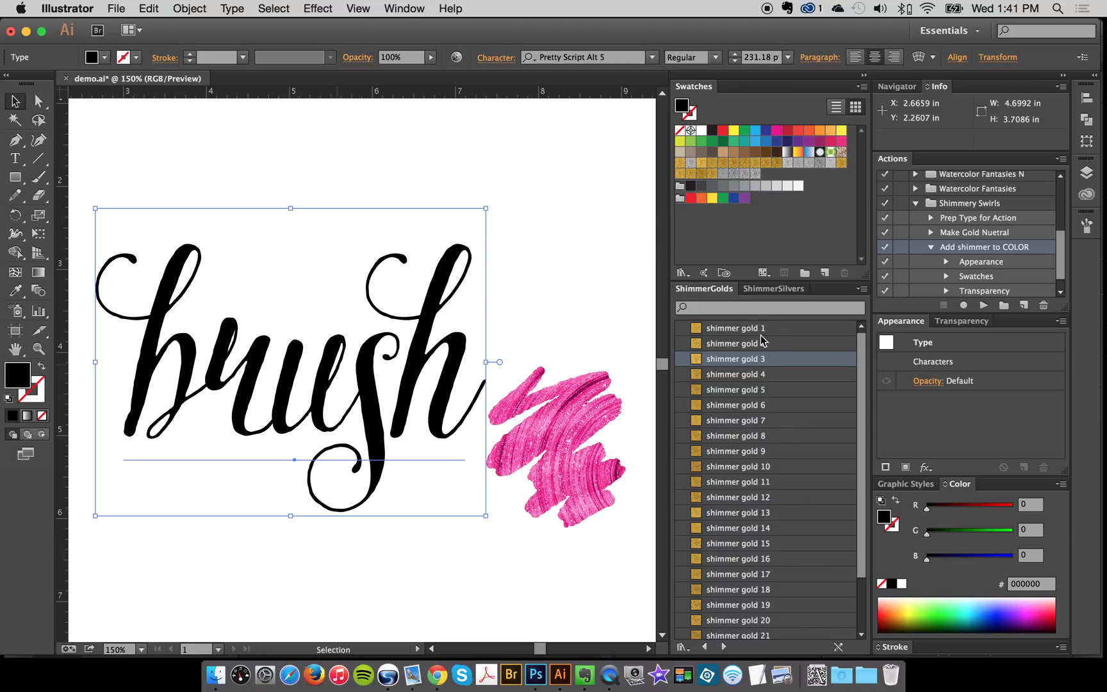
pyautogui.click(750, 376)
pyautogui.click(751, 435)
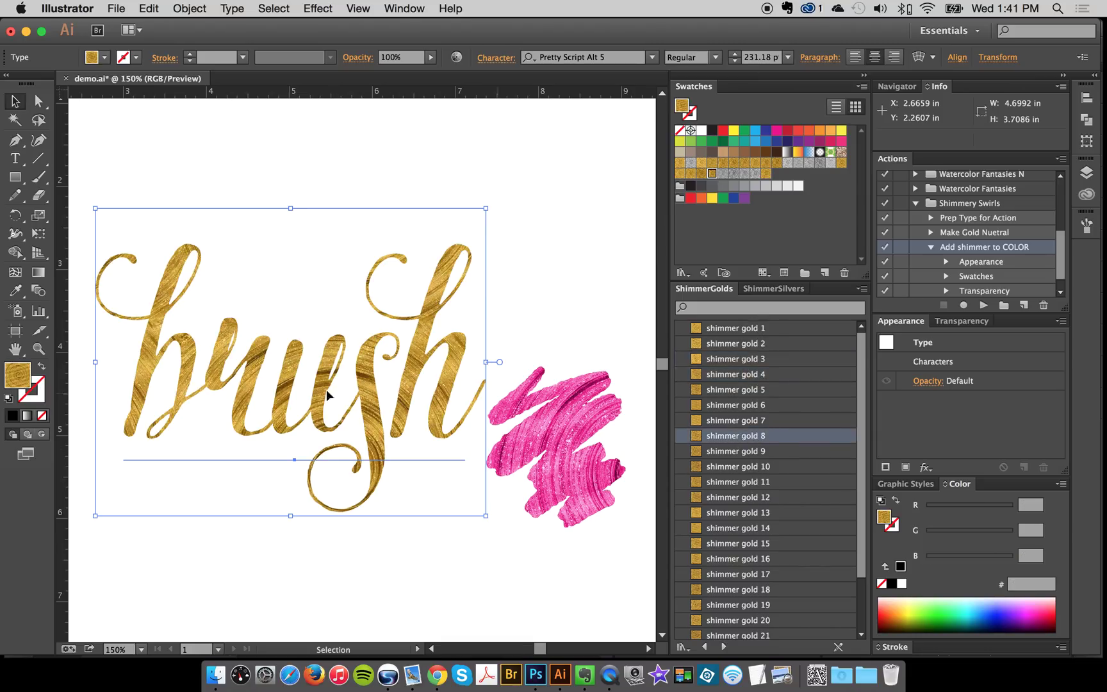
pyautogui.click(745, 360)
pyautogui.click(748, 497)
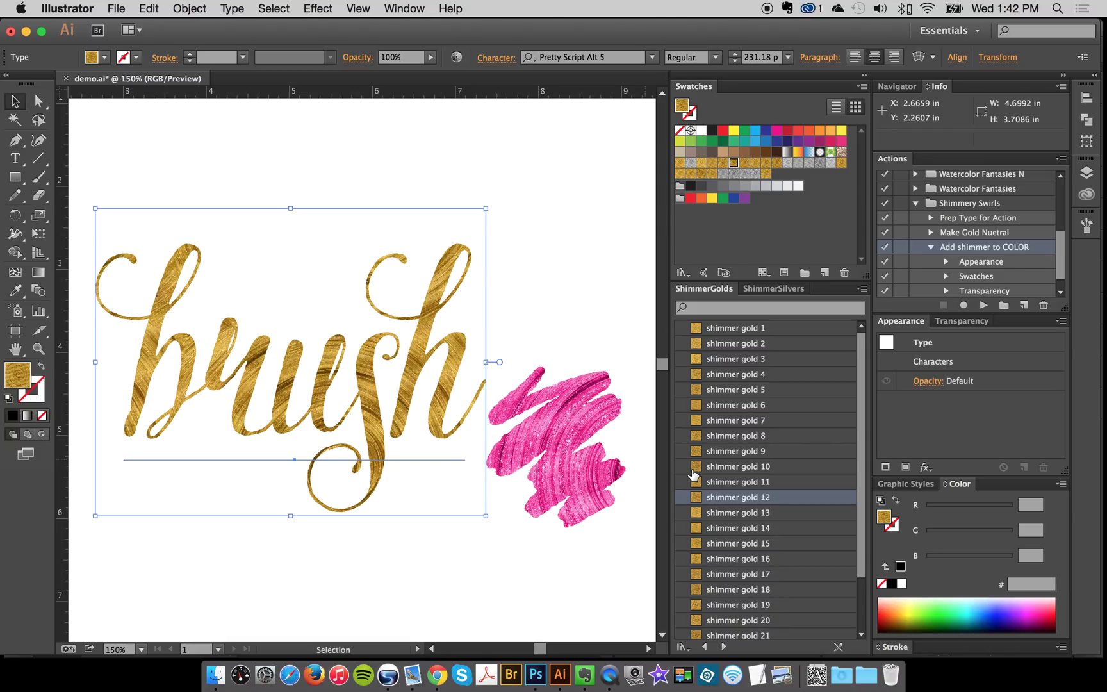
pyautogui.click(516, 200)
pyautogui.moveTo(531, 171); pyautogui.dragTo(410, 333)
pyautogui.click(318, 395)
pyautogui.doubleClick(317, 395)
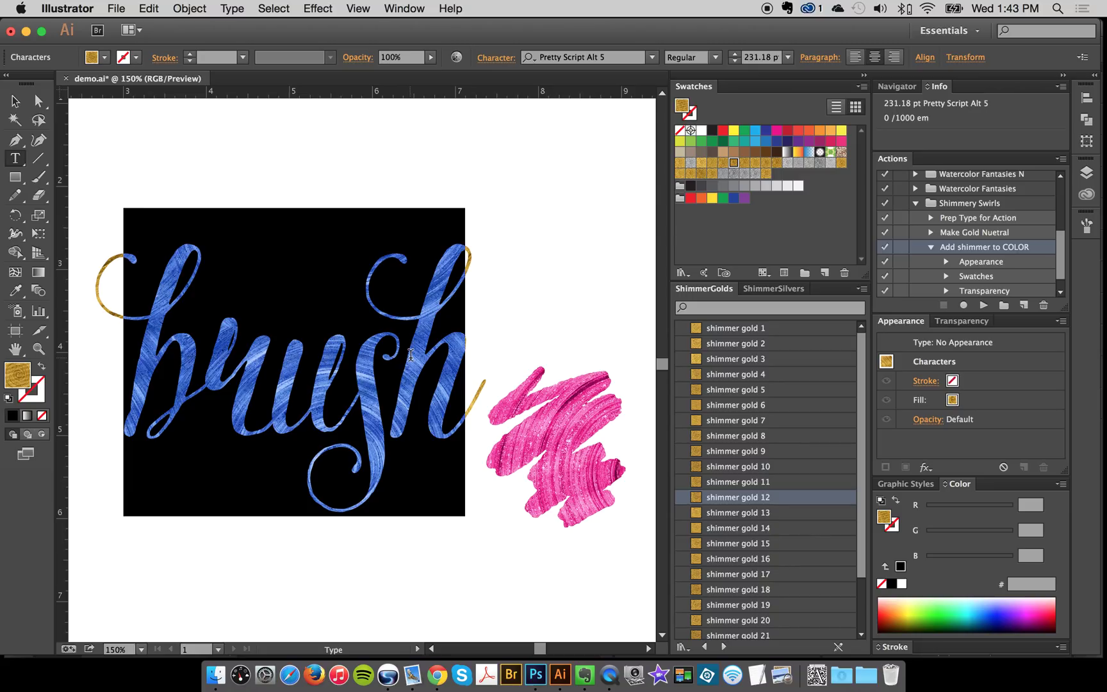
pyautogui.press('Escape')
pyautogui.moveTo(193, 168)
pyautogui.mouseDown()
pyautogui.moveTo(192, 309)
pyautogui.moveTo(249, 349)
pyautogui.mouseUp()
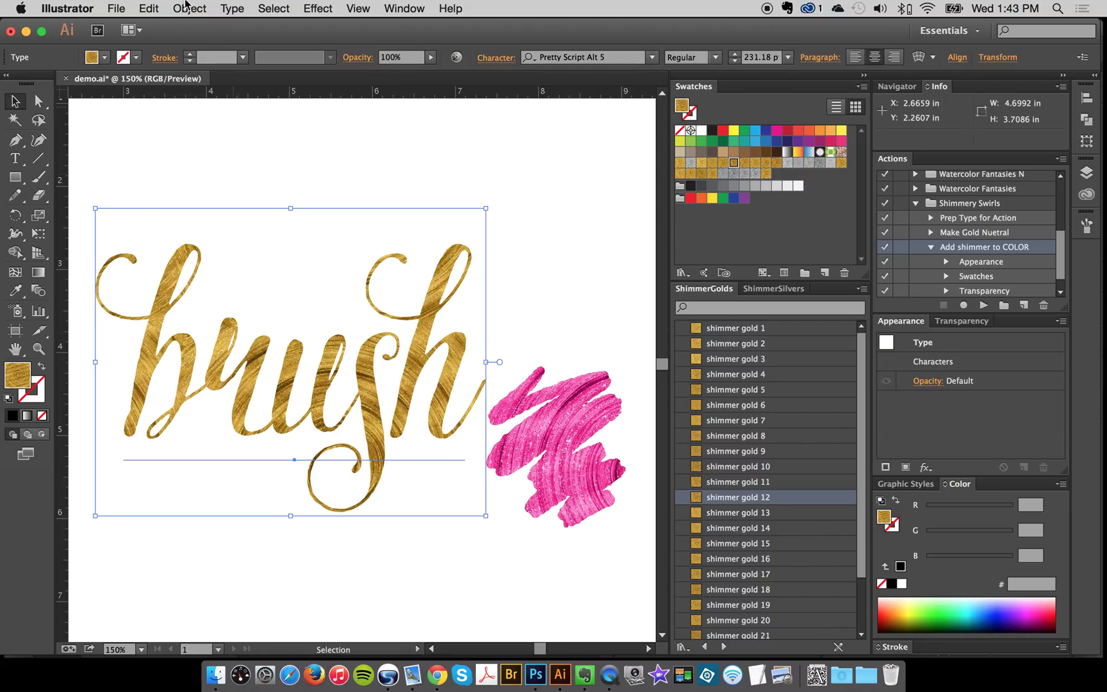
pyautogui.click(158, 9)
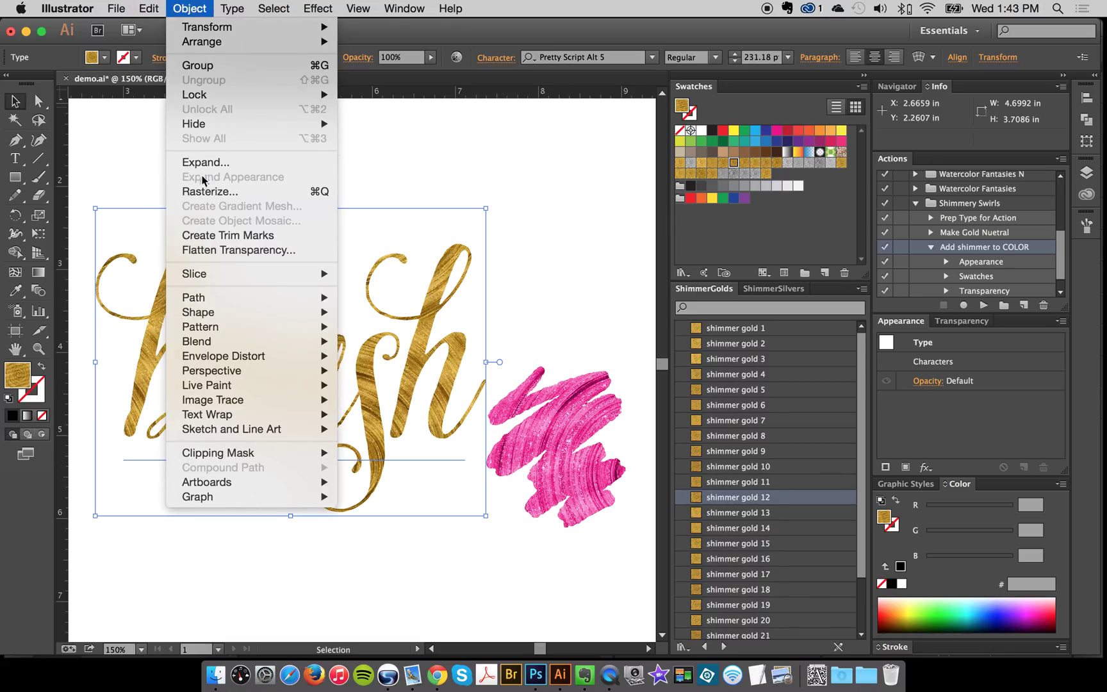
pyautogui.click(206, 7)
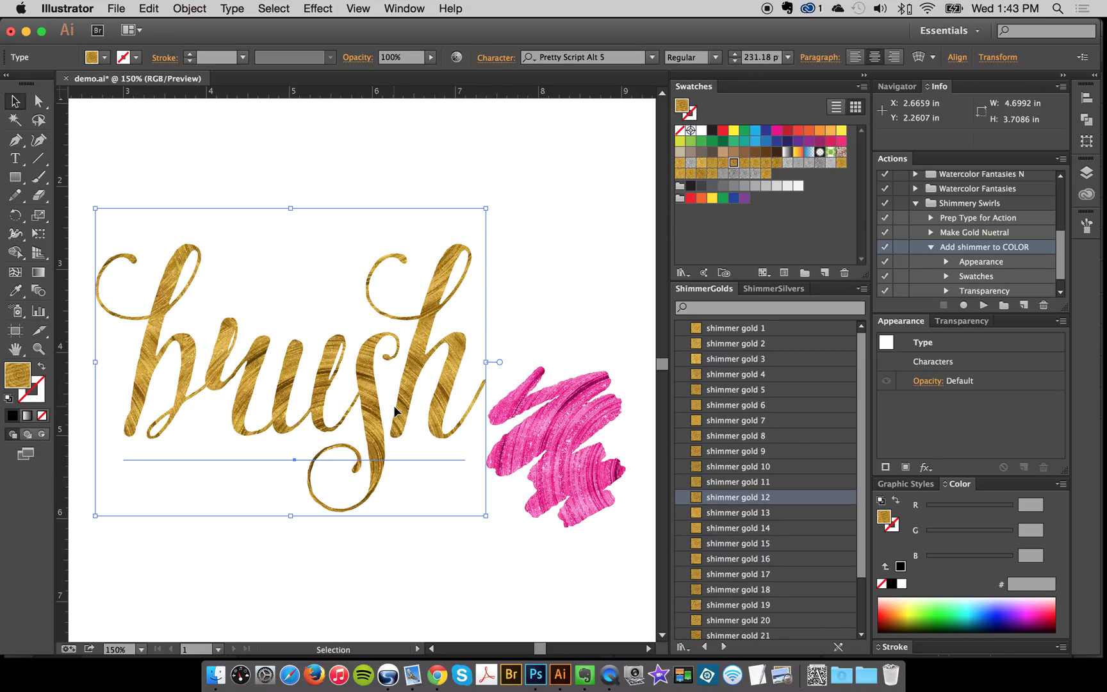
# Replace the word "brush" in the gold lettering with "paint"
pyautogui.doubleClick(299, 391)
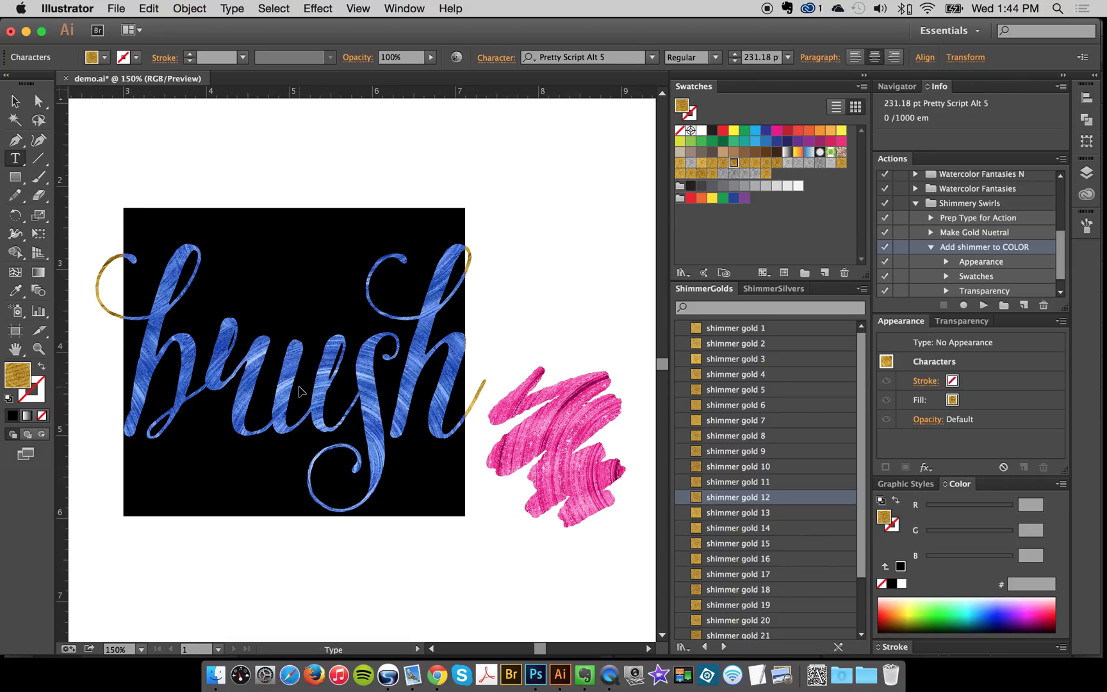
pyautogui.write('paint')
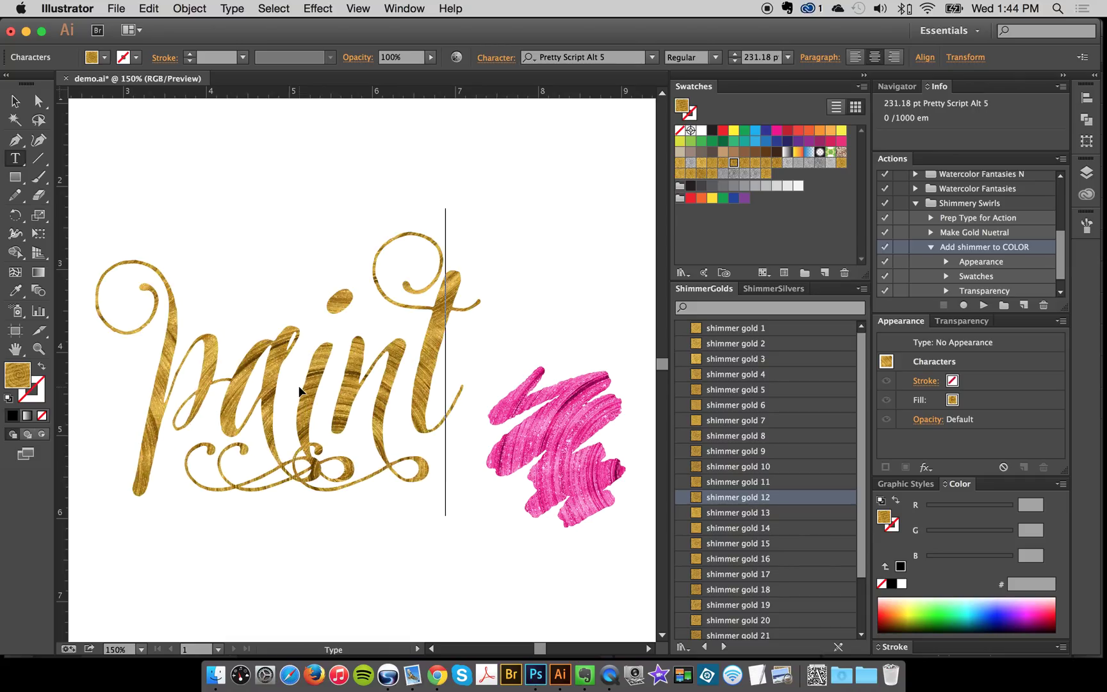
# Replace the gold word "paint" with "live", change it back to "brush", and deselect the lettering
pyautogui.doubleClick(298, 383)
pyautogui.write('live')
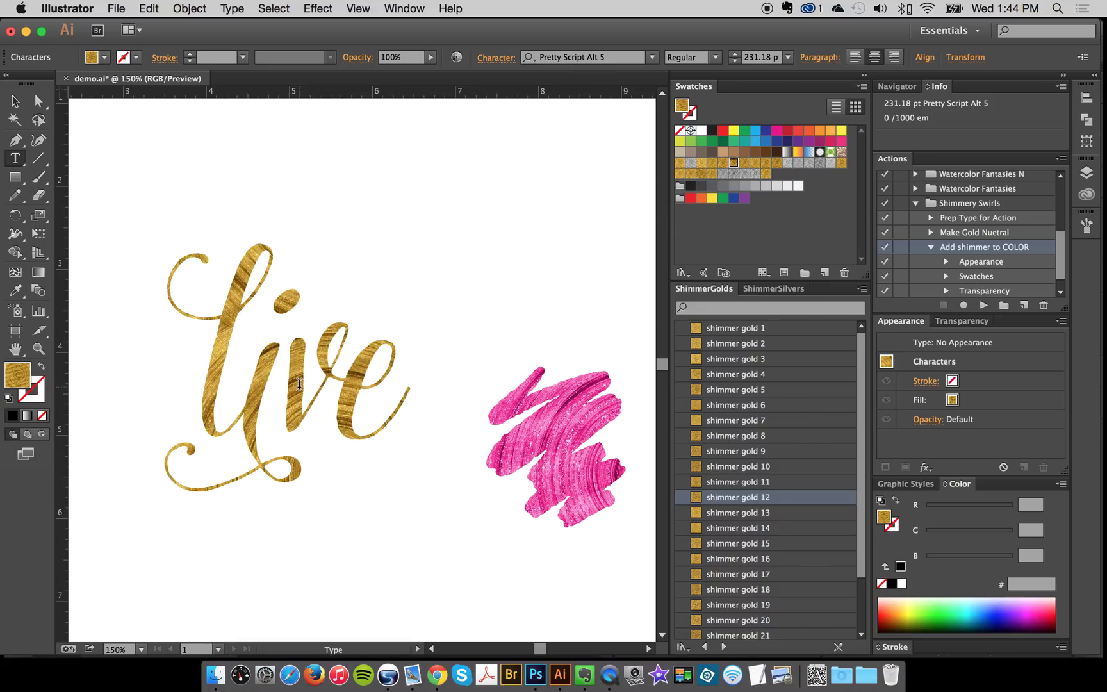
pyautogui.doubleClick(221, 324)
pyautogui.write('brush')
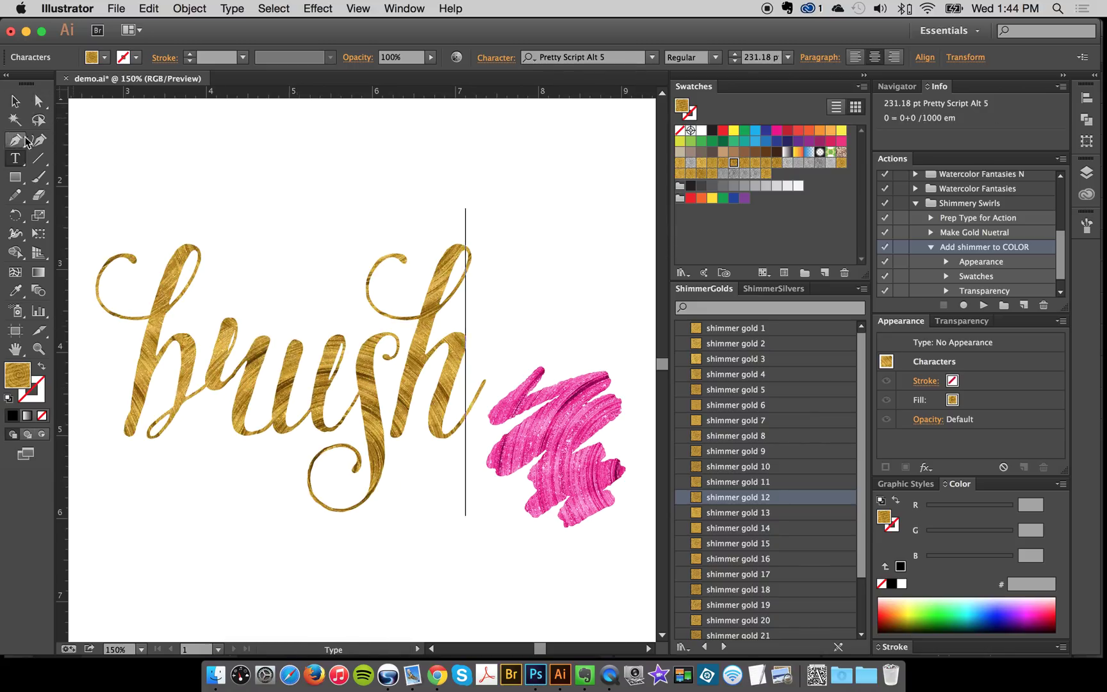
pyautogui.click(15, 101)
pyautogui.click(296, 166)
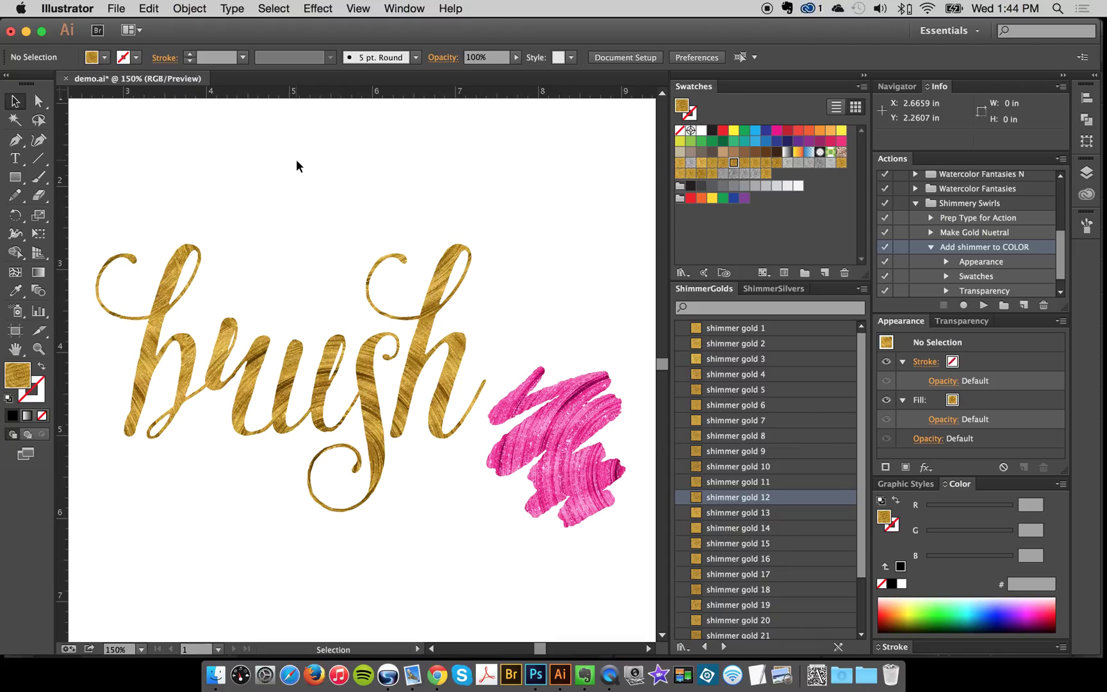
# Select the "brush" lettering and try shimmer gold 5, 9 and 12 as its fill, ending on shimmer gold 3
pyautogui.moveTo(289, 187); pyautogui.dragTo(449, 459)
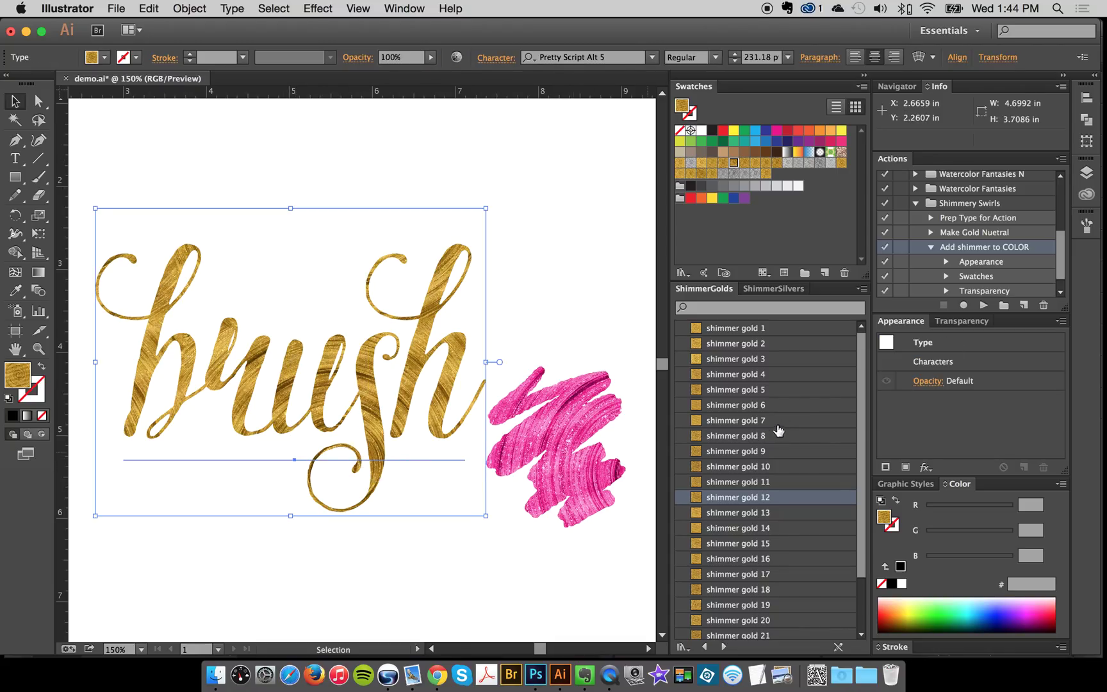
pyautogui.click(797, 390)
pyautogui.click(777, 452)
pyautogui.click(769, 497)
pyautogui.click(785, 360)
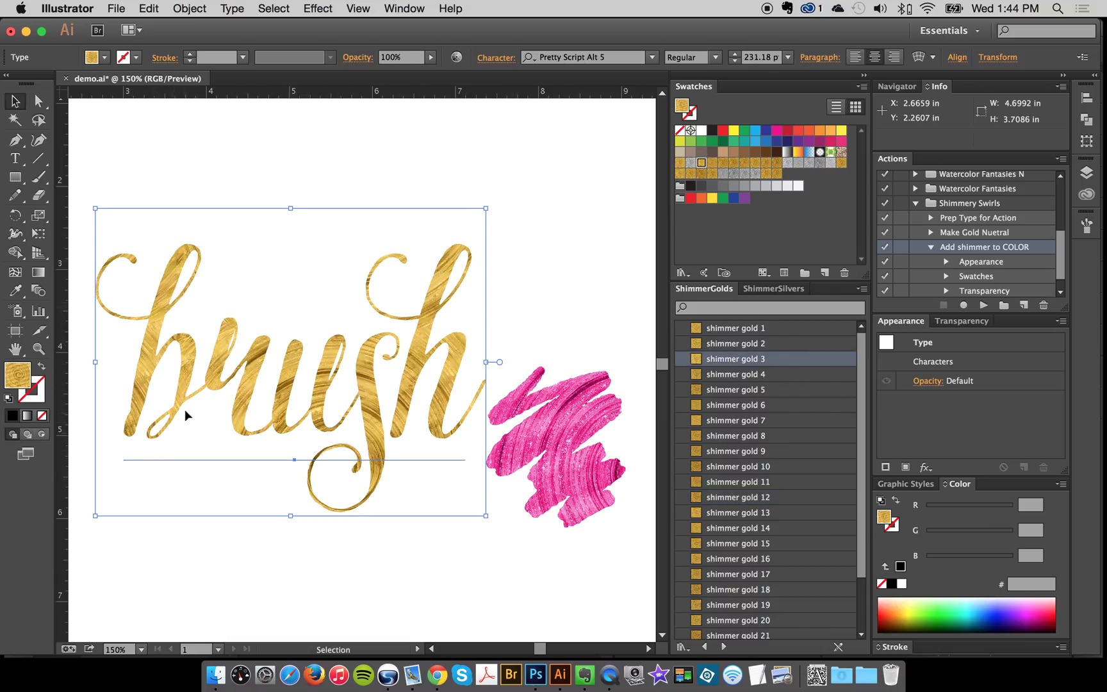
# Try shimmer gold 21, 16 and 18 as the selected lettering's fill, and end on shimmer gold 24
pyautogui.scroll(-1, 753, 493)
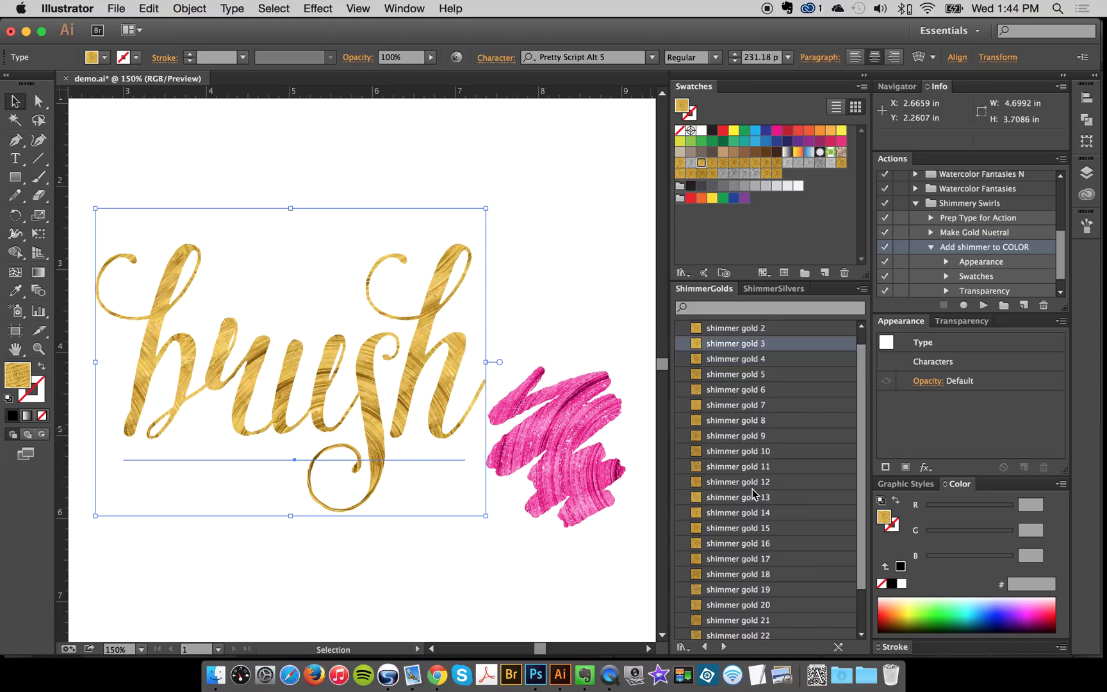
pyautogui.scroll(-3, 754, 493)
pyautogui.click(760, 571)
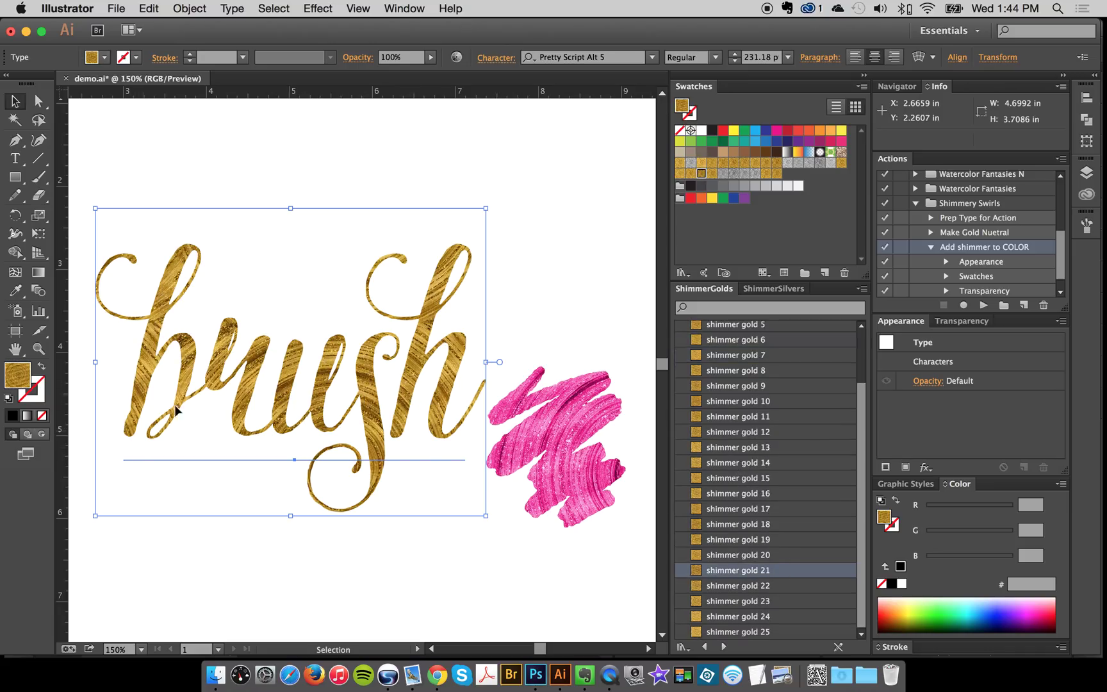
pyautogui.click(737, 493)
pyautogui.click(747, 524)
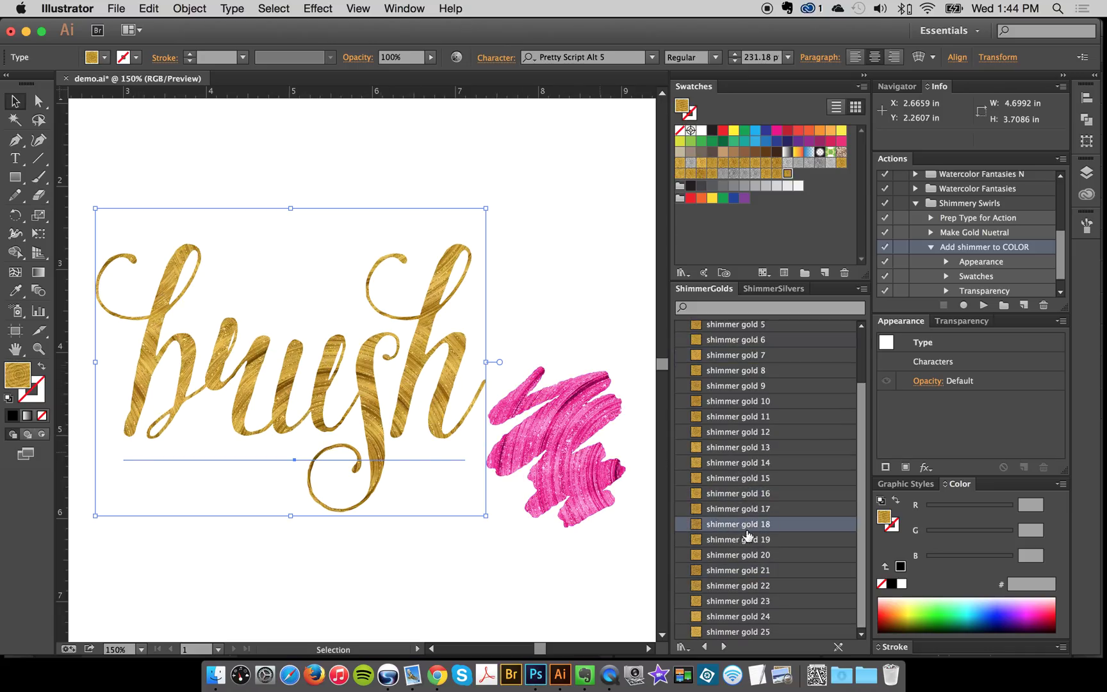
pyautogui.click(761, 616)
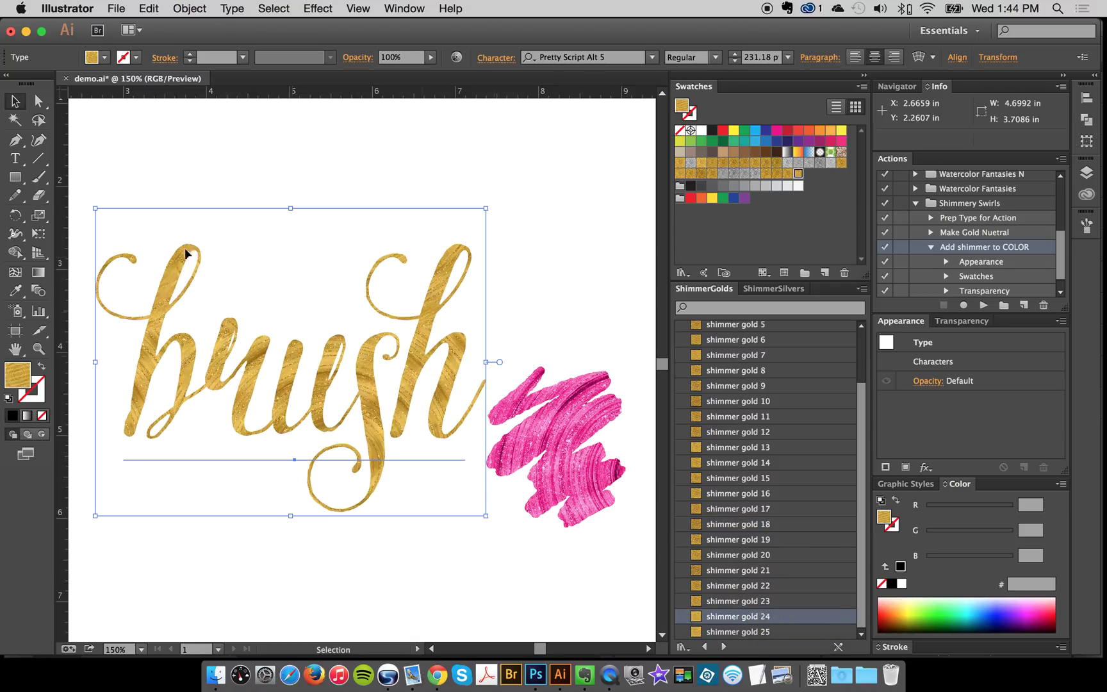